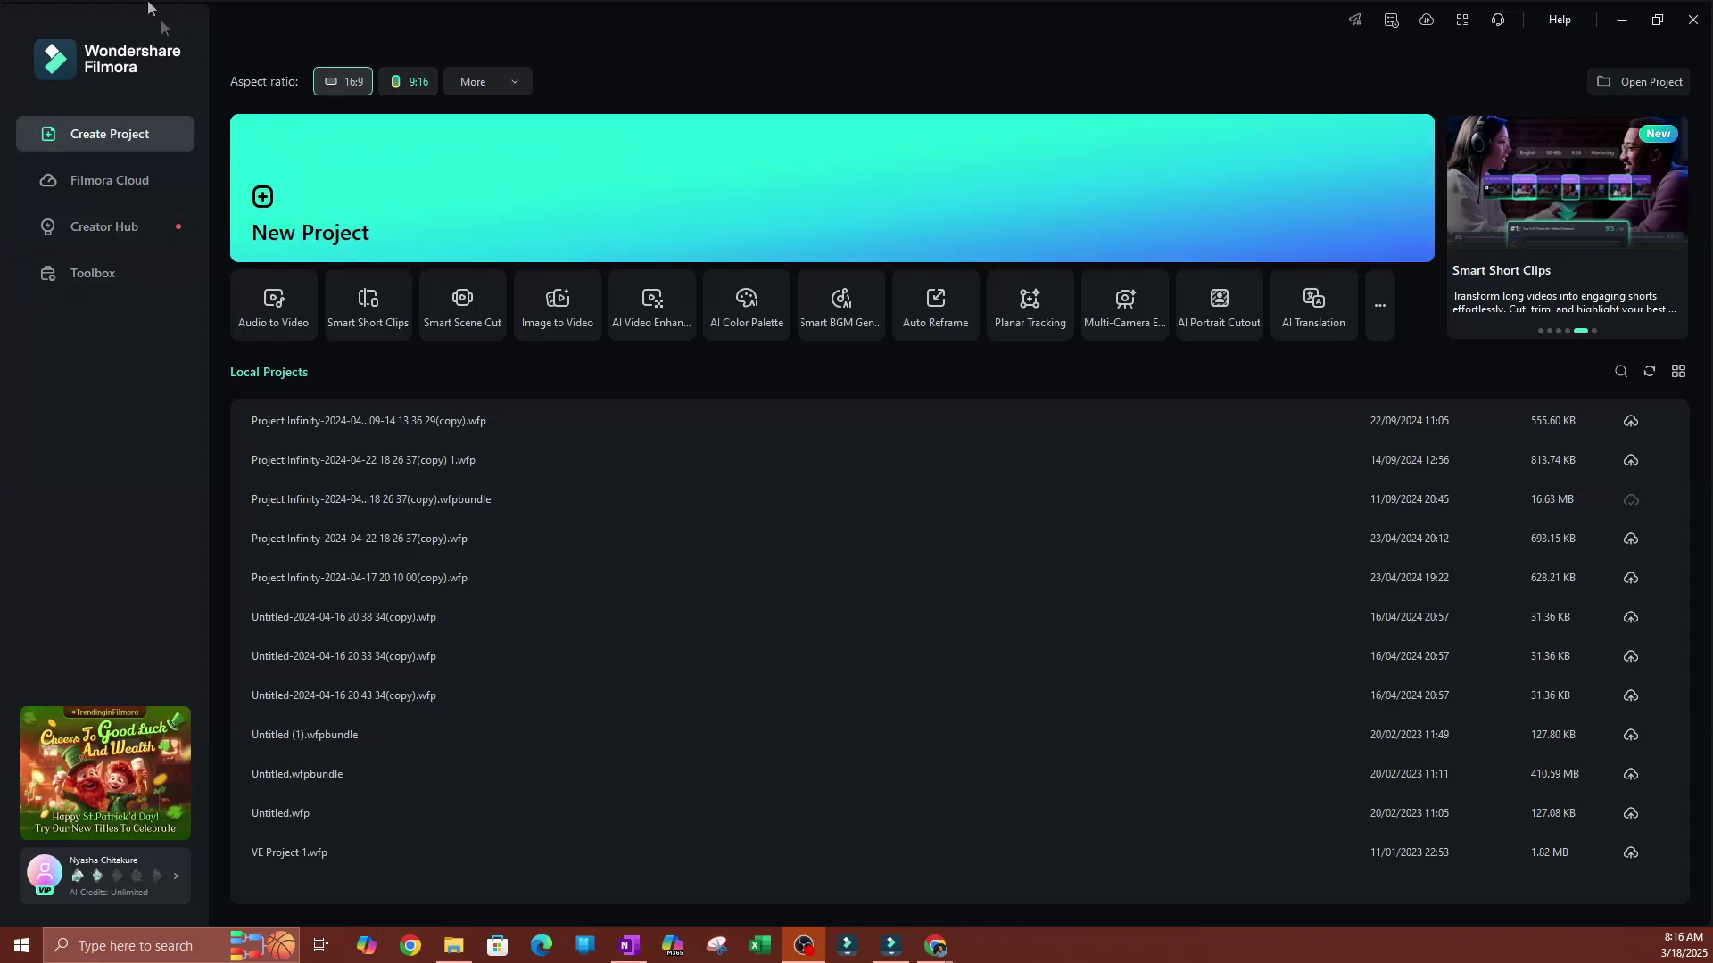
- Open Filmora Cloud storage and view the Basic, Advanced and Professional membership plans
click(99, 183)
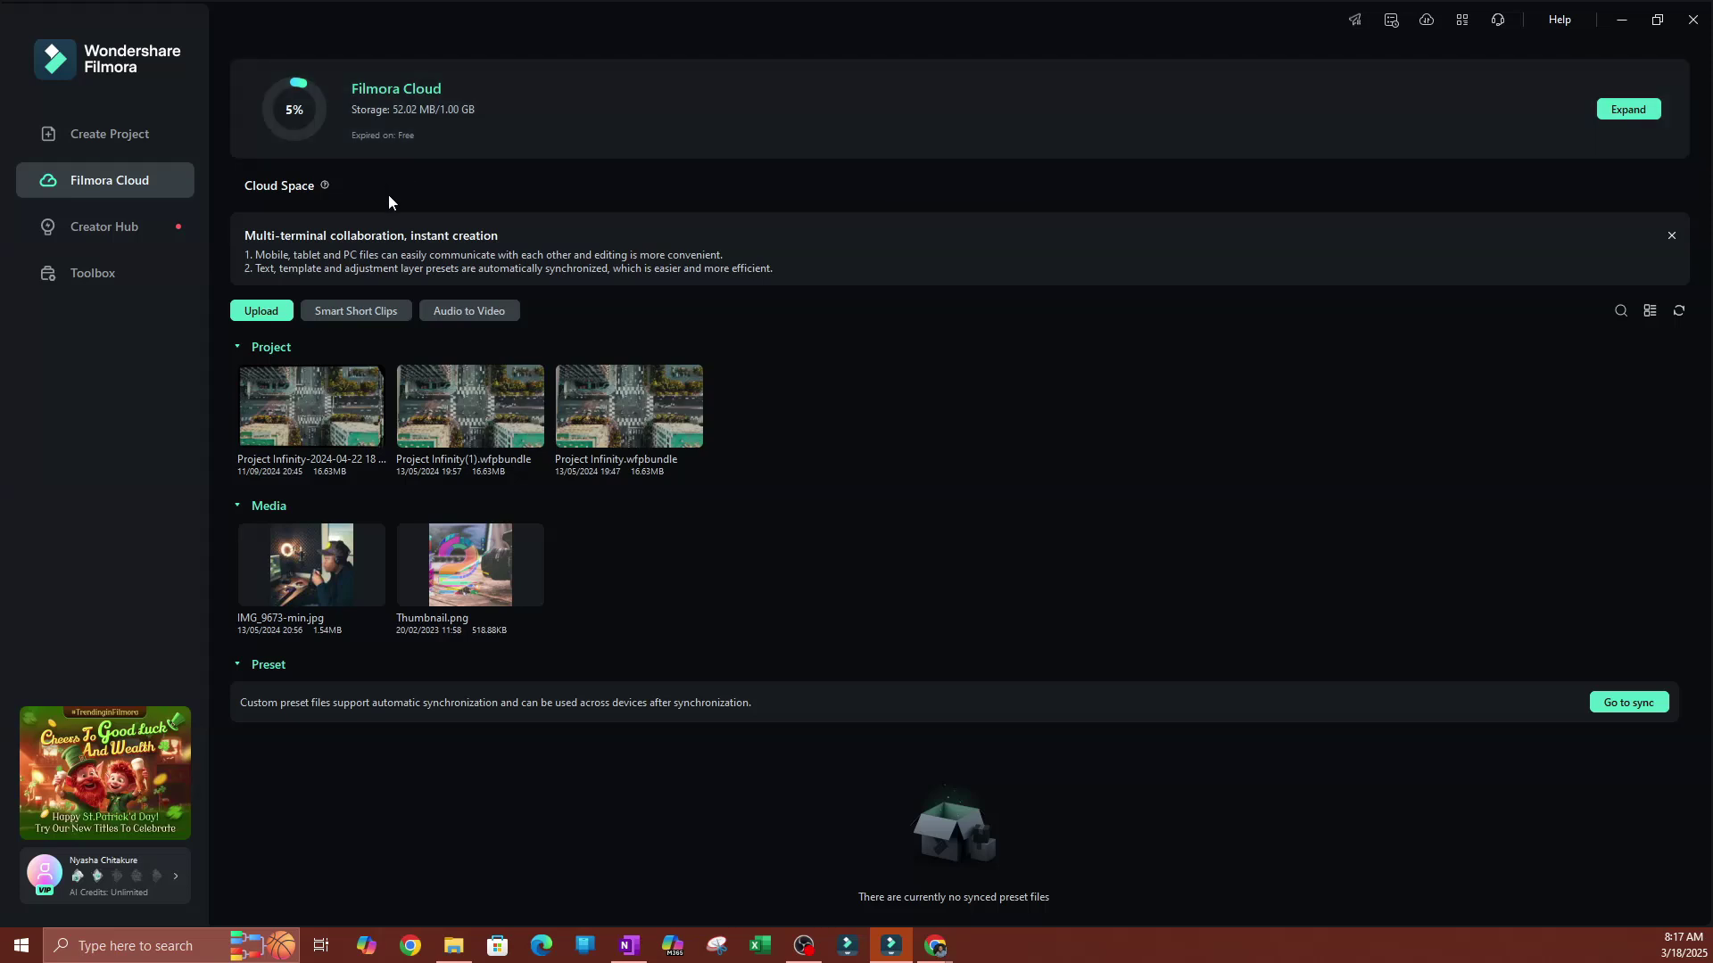
click(1628, 109)
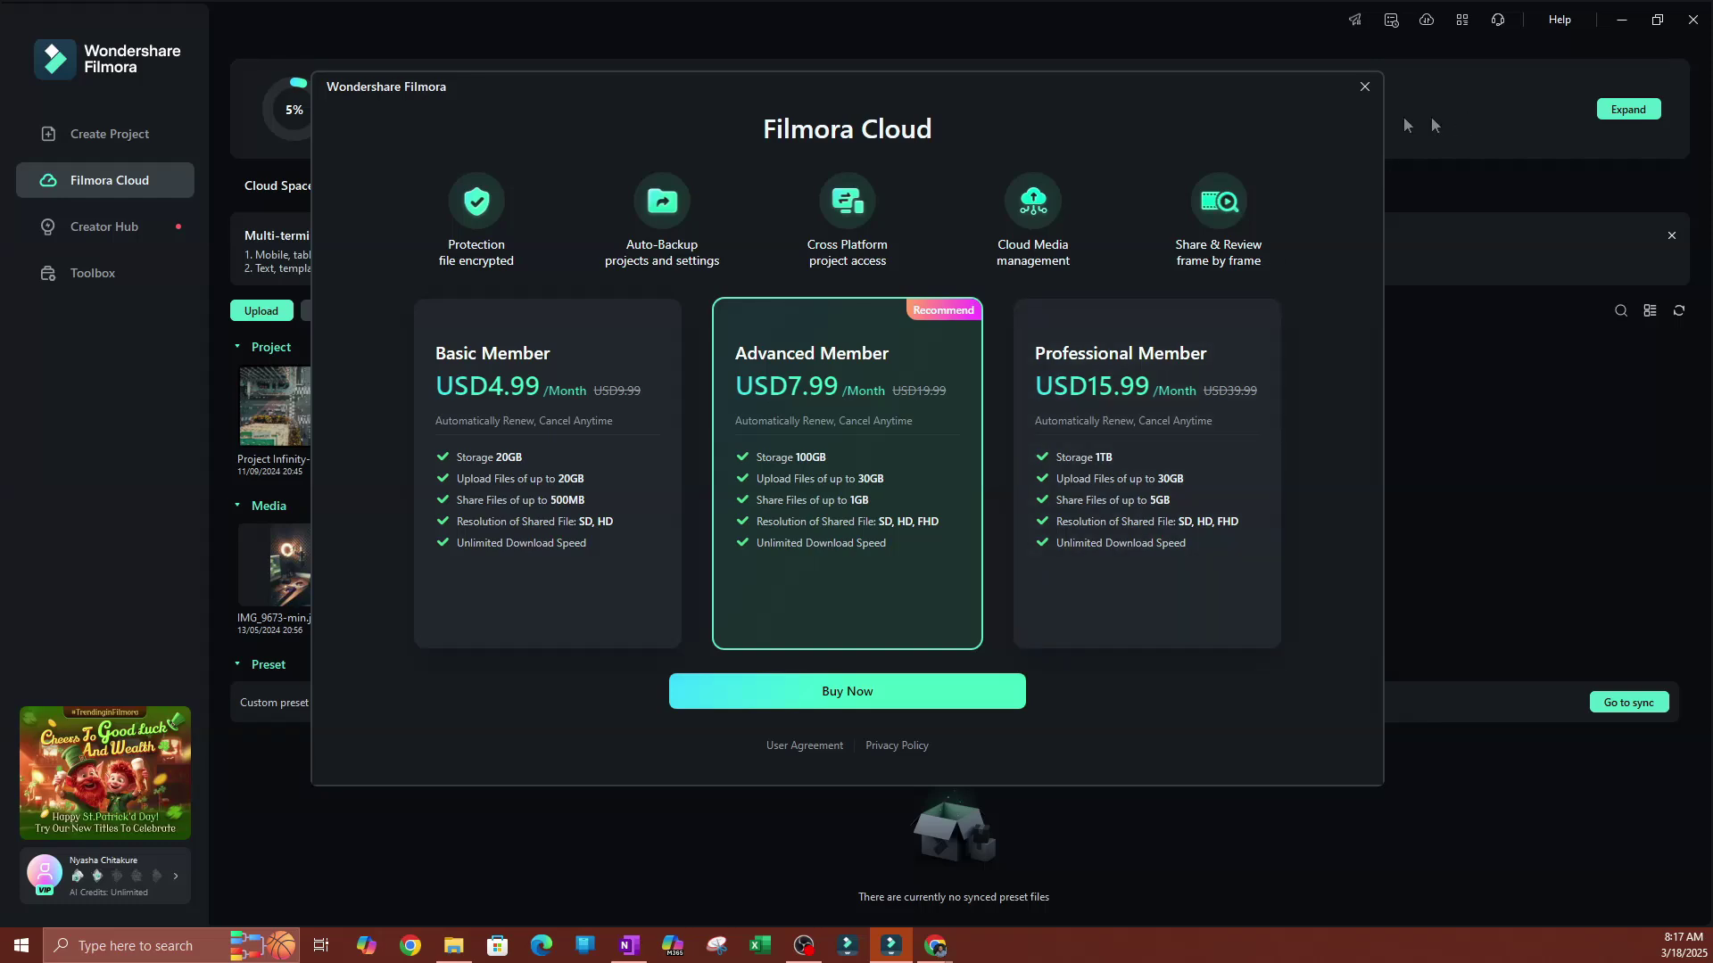
- Close the cloud membership offer and cancel the Expansion Tips prompt
click(1368, 91)
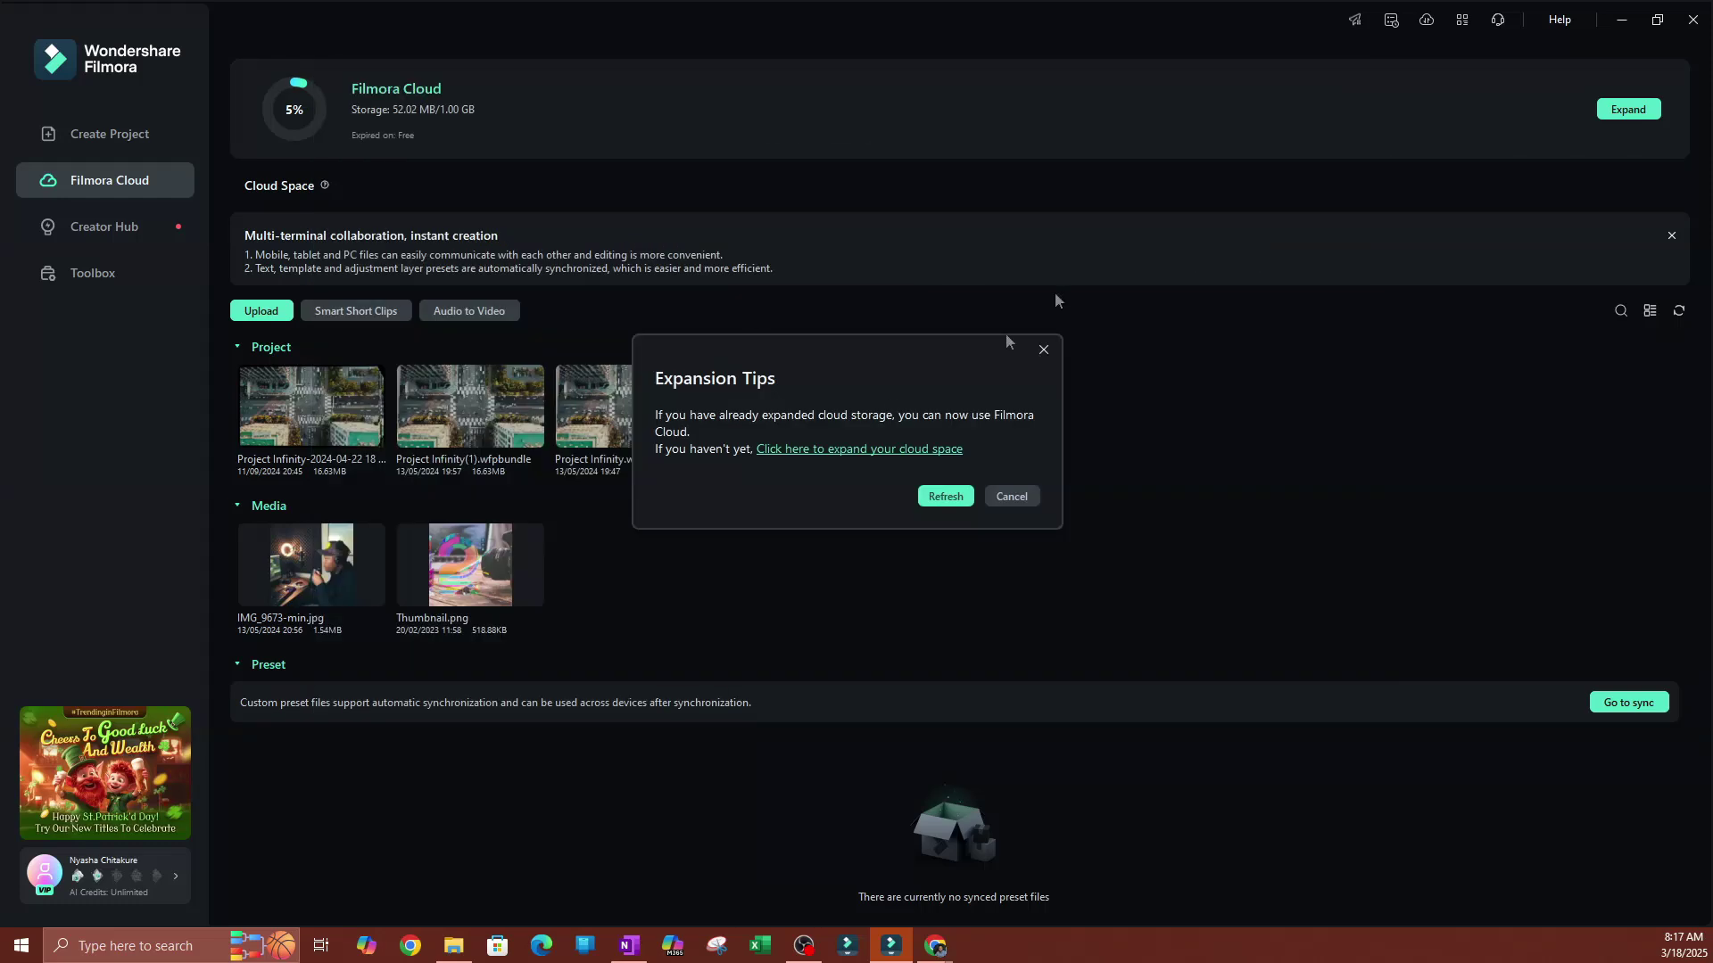
click(1012, 498)
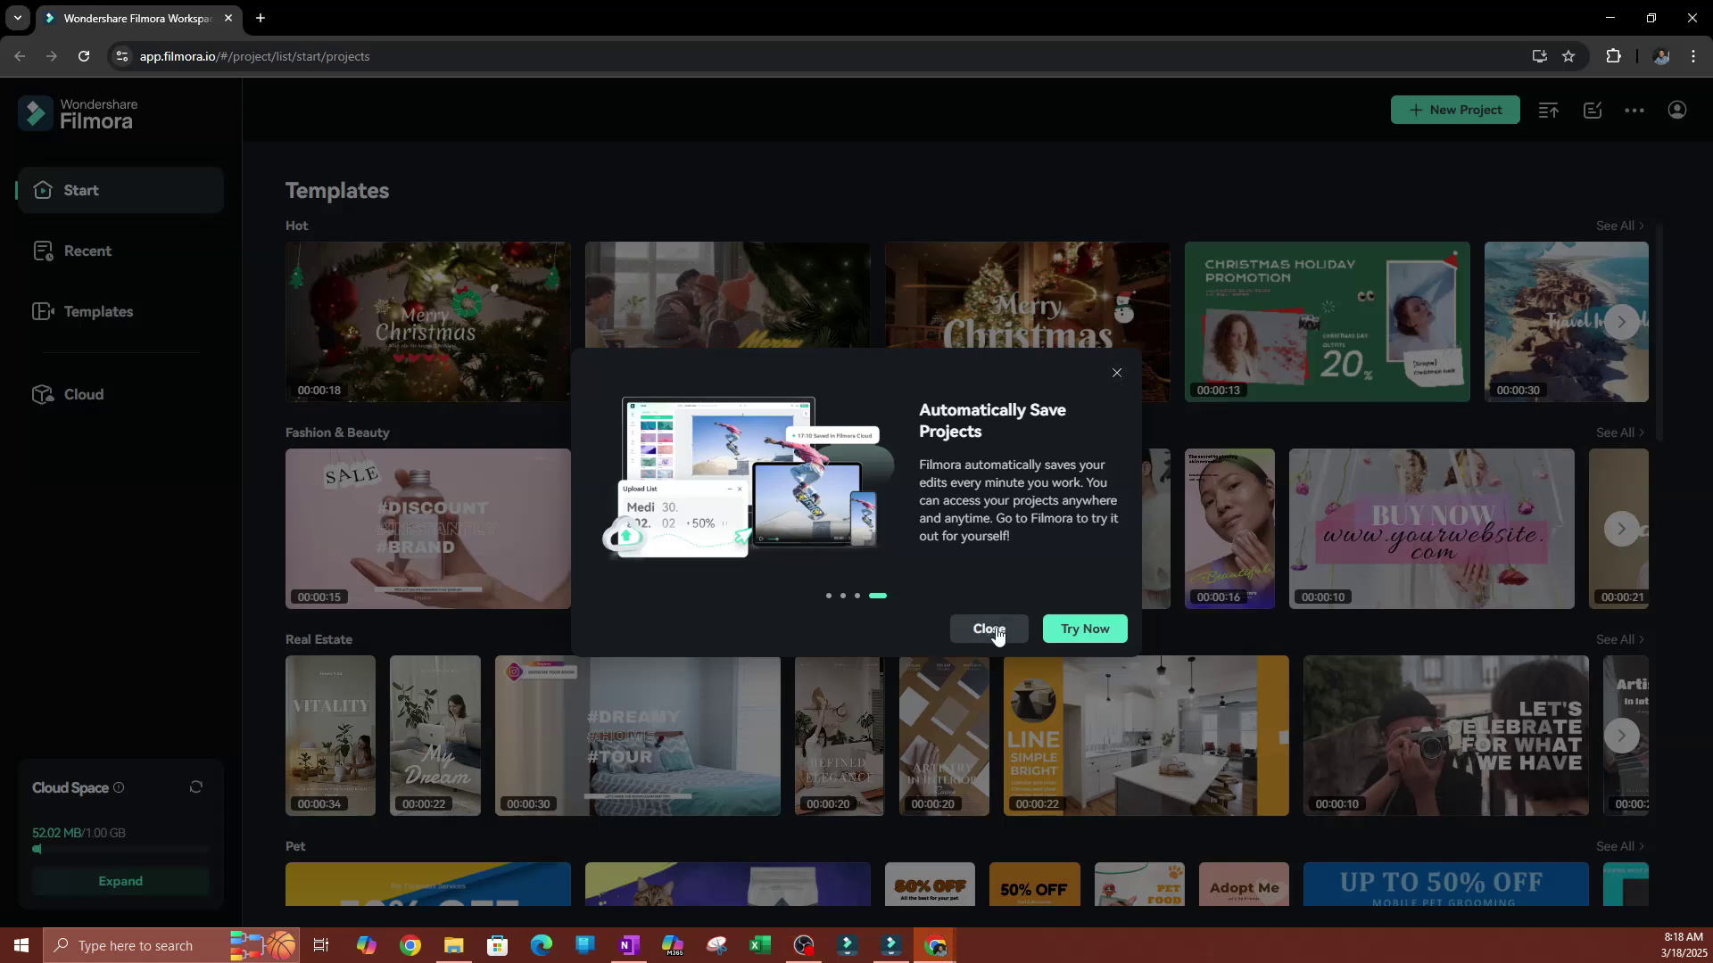
- Dismiss the automatic saving announcement and scroll through the workspace home page
click(1001, 629)
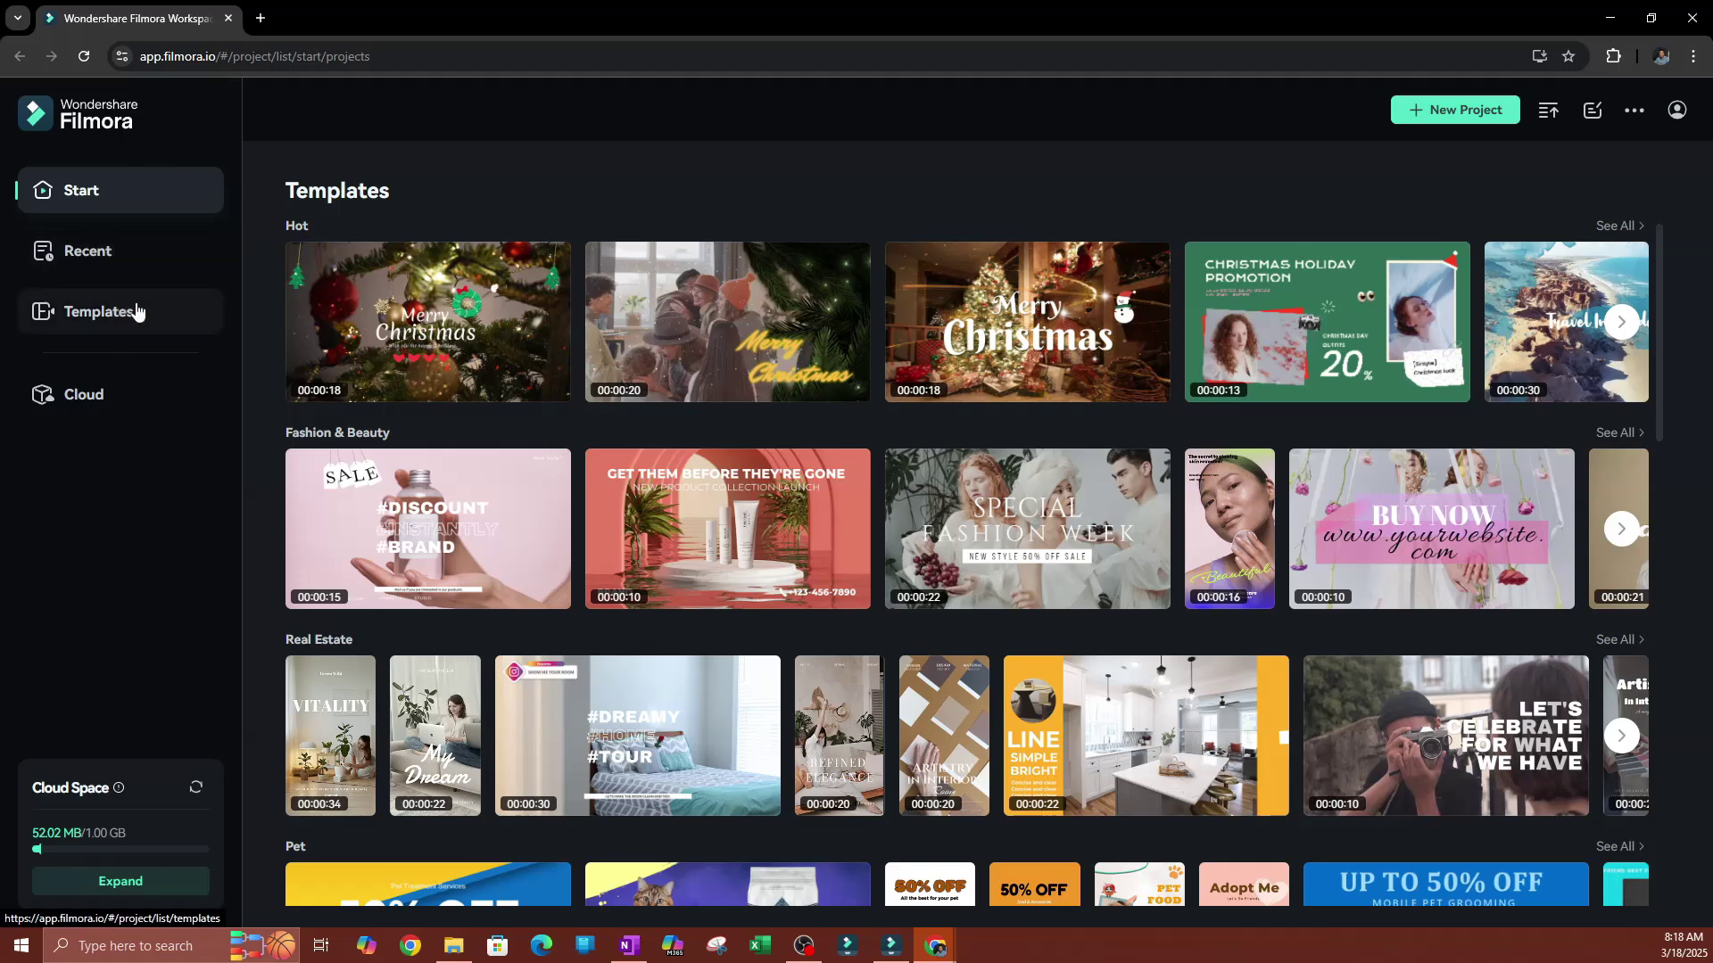
click(185, 865)
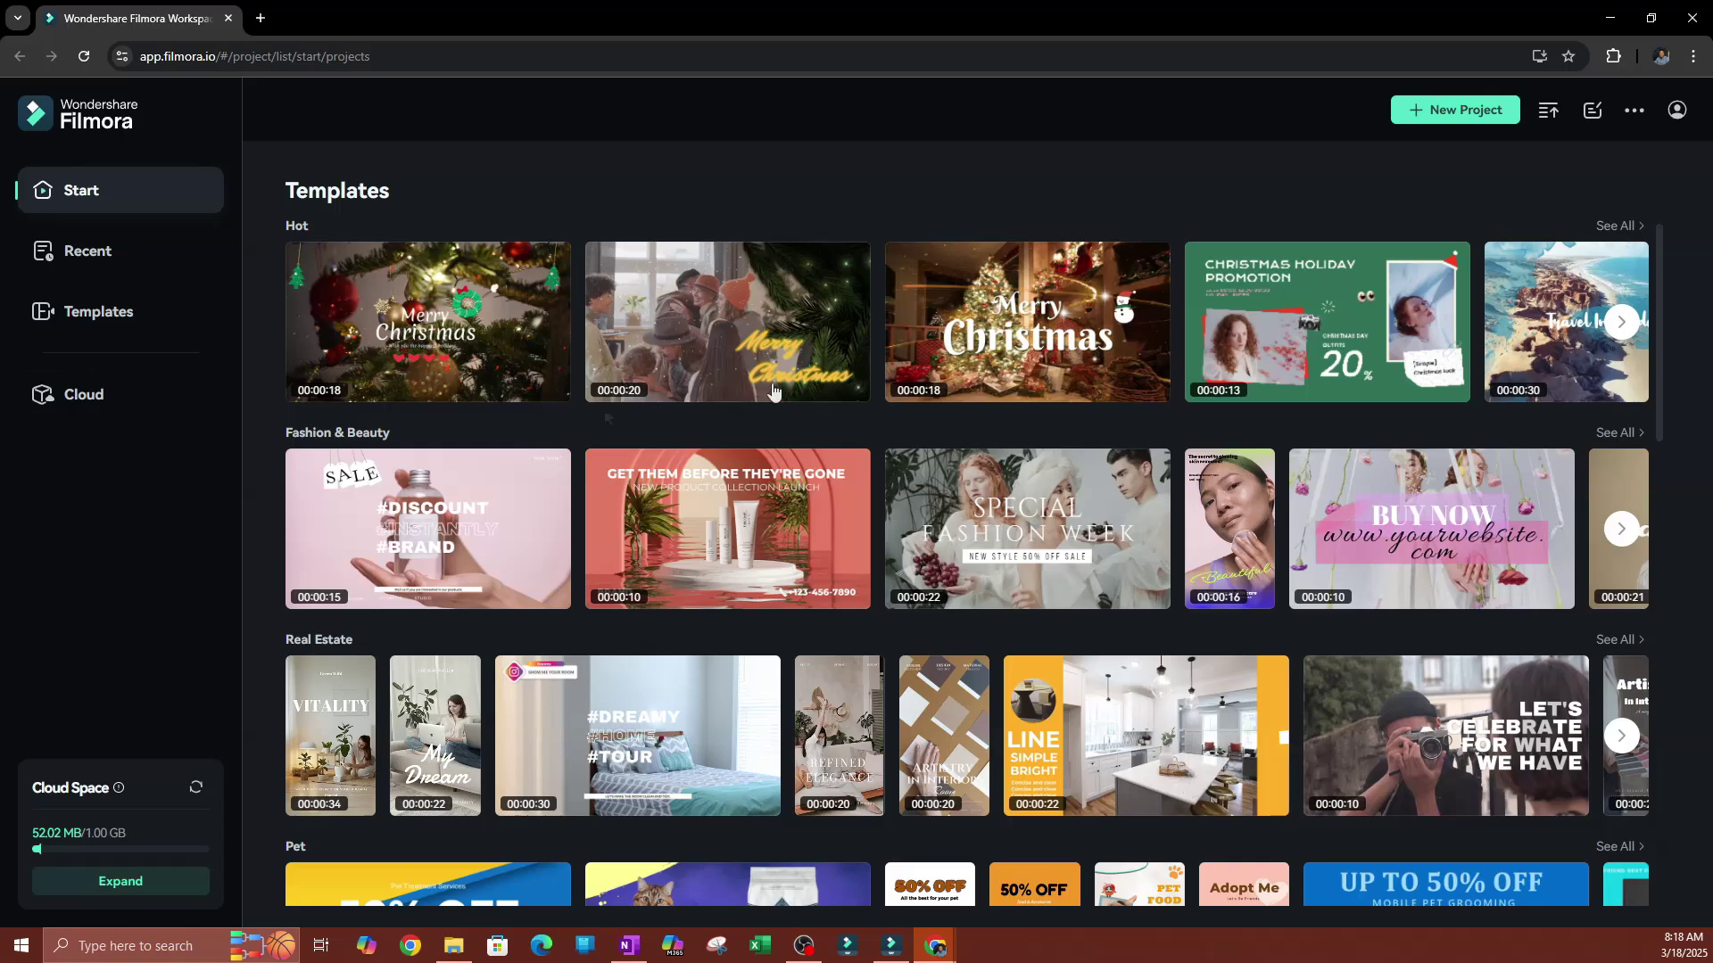
scroll(785, 419, down, 9)
scroll(785, 420, down, 2)
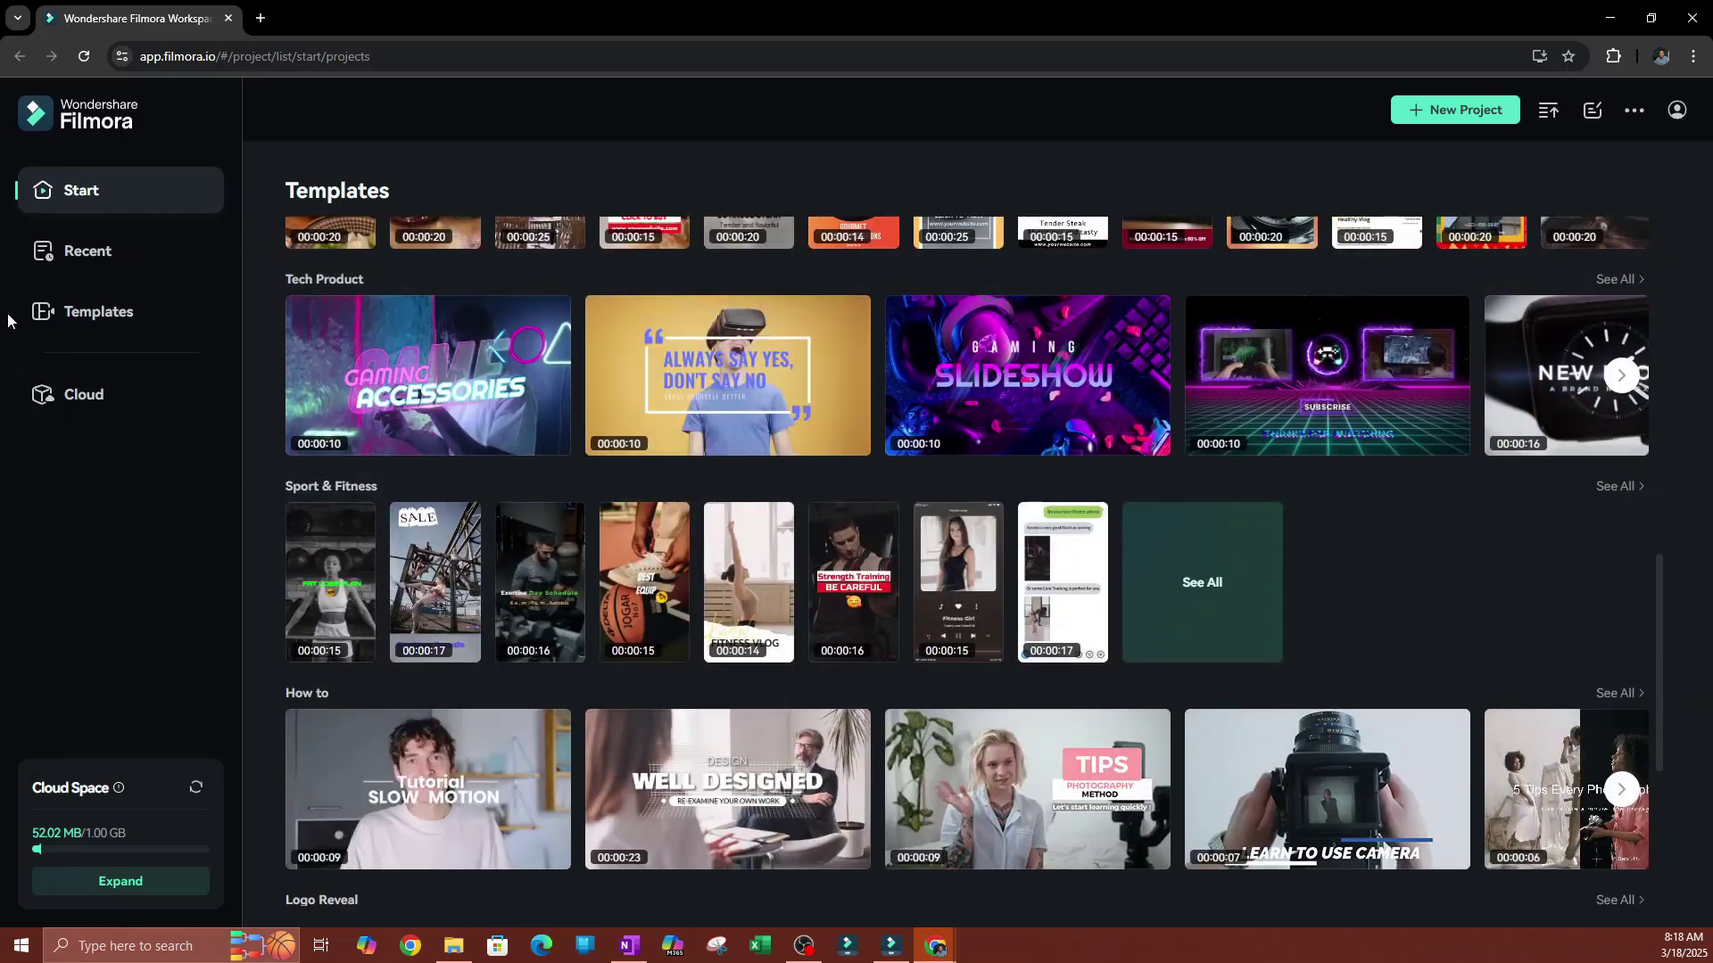
- Browse Recent projects, Exported Videos, Project Recycle Bin, and the Templates gallery
click(84, 252)
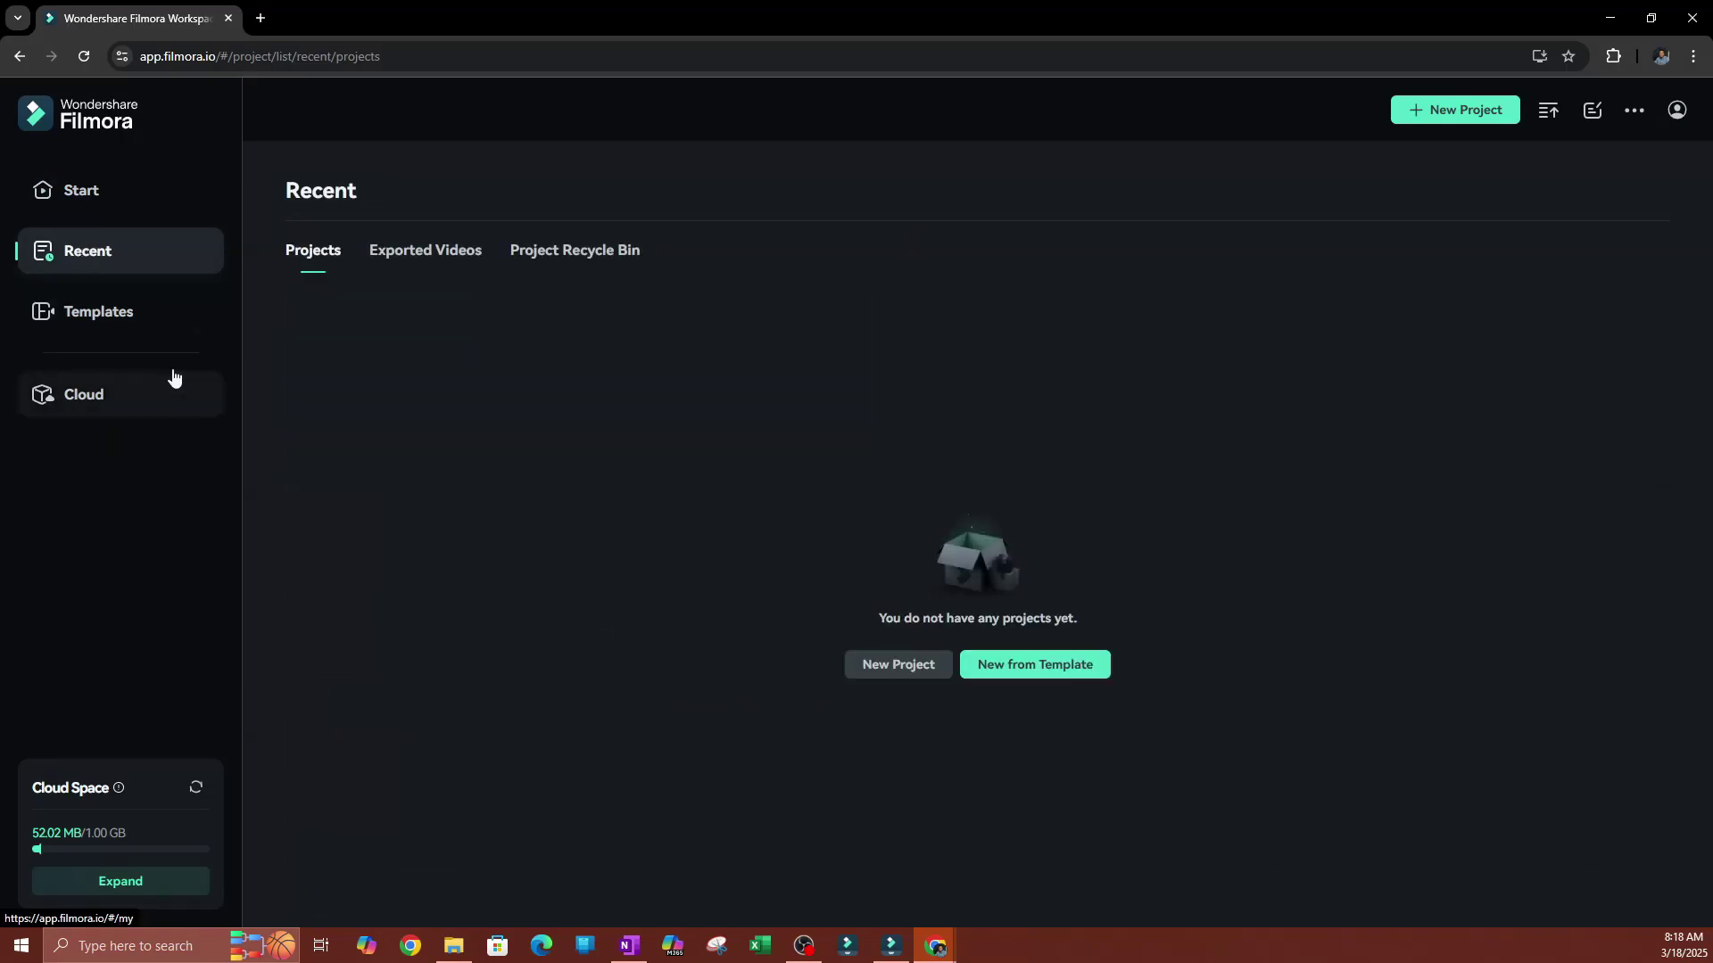
click(446, 260)
click(582, 259)
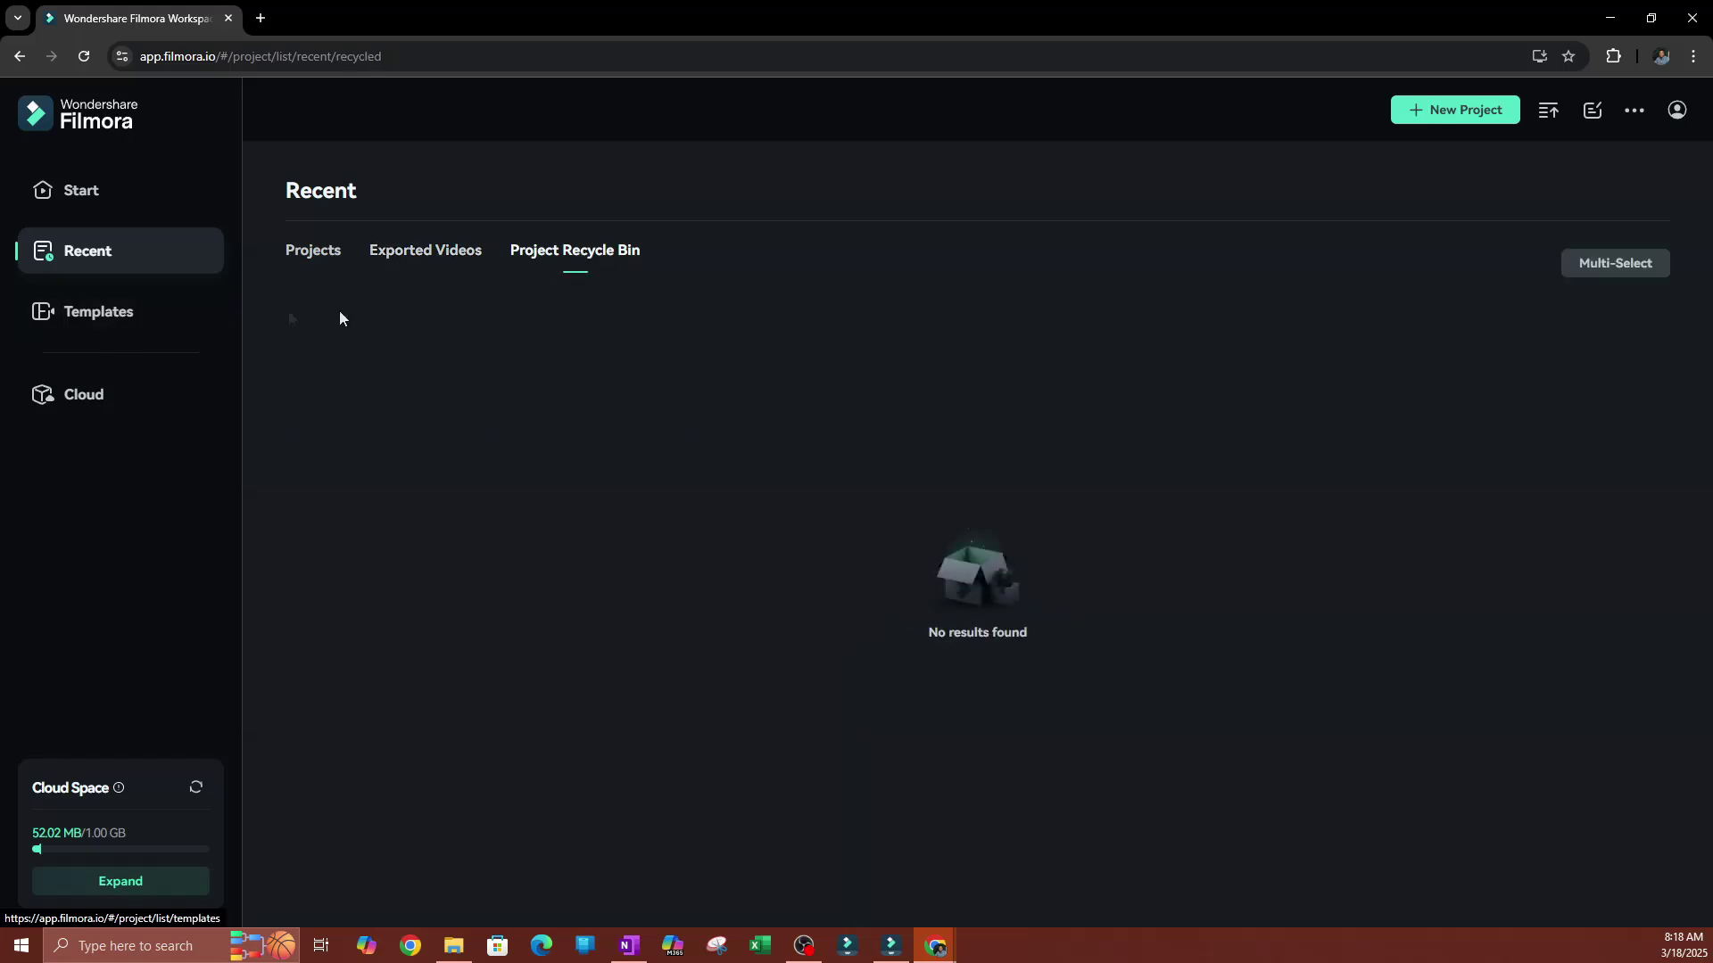
click(93, 321)
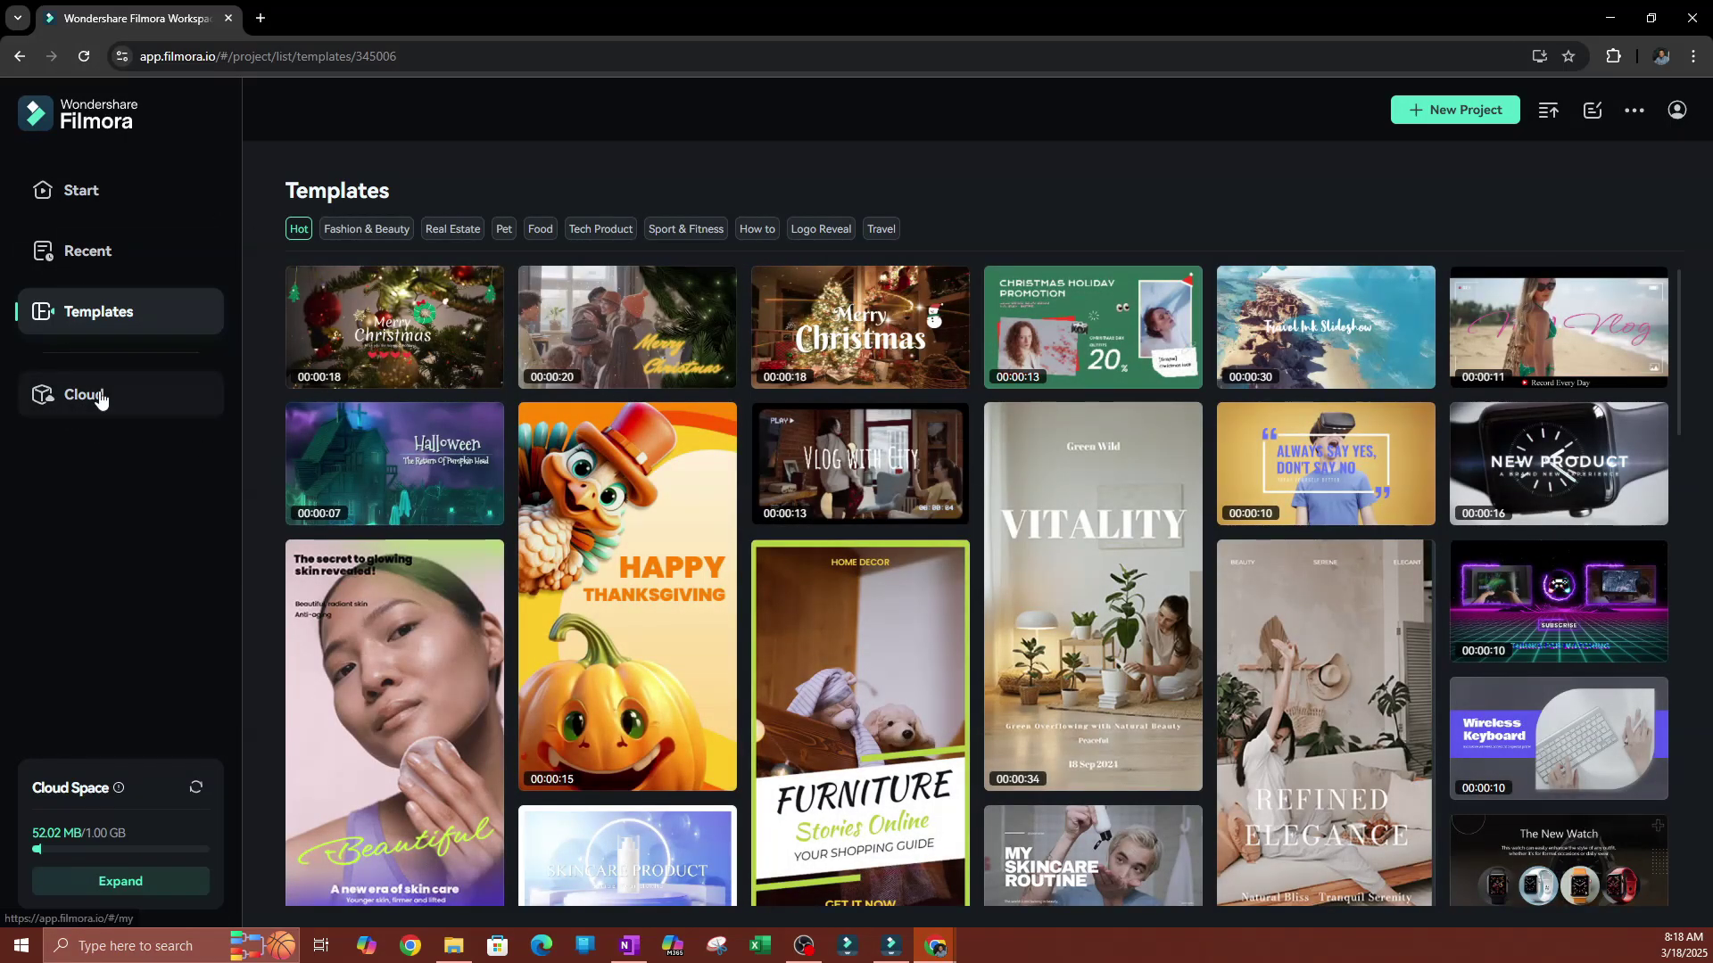
click(106, 400)
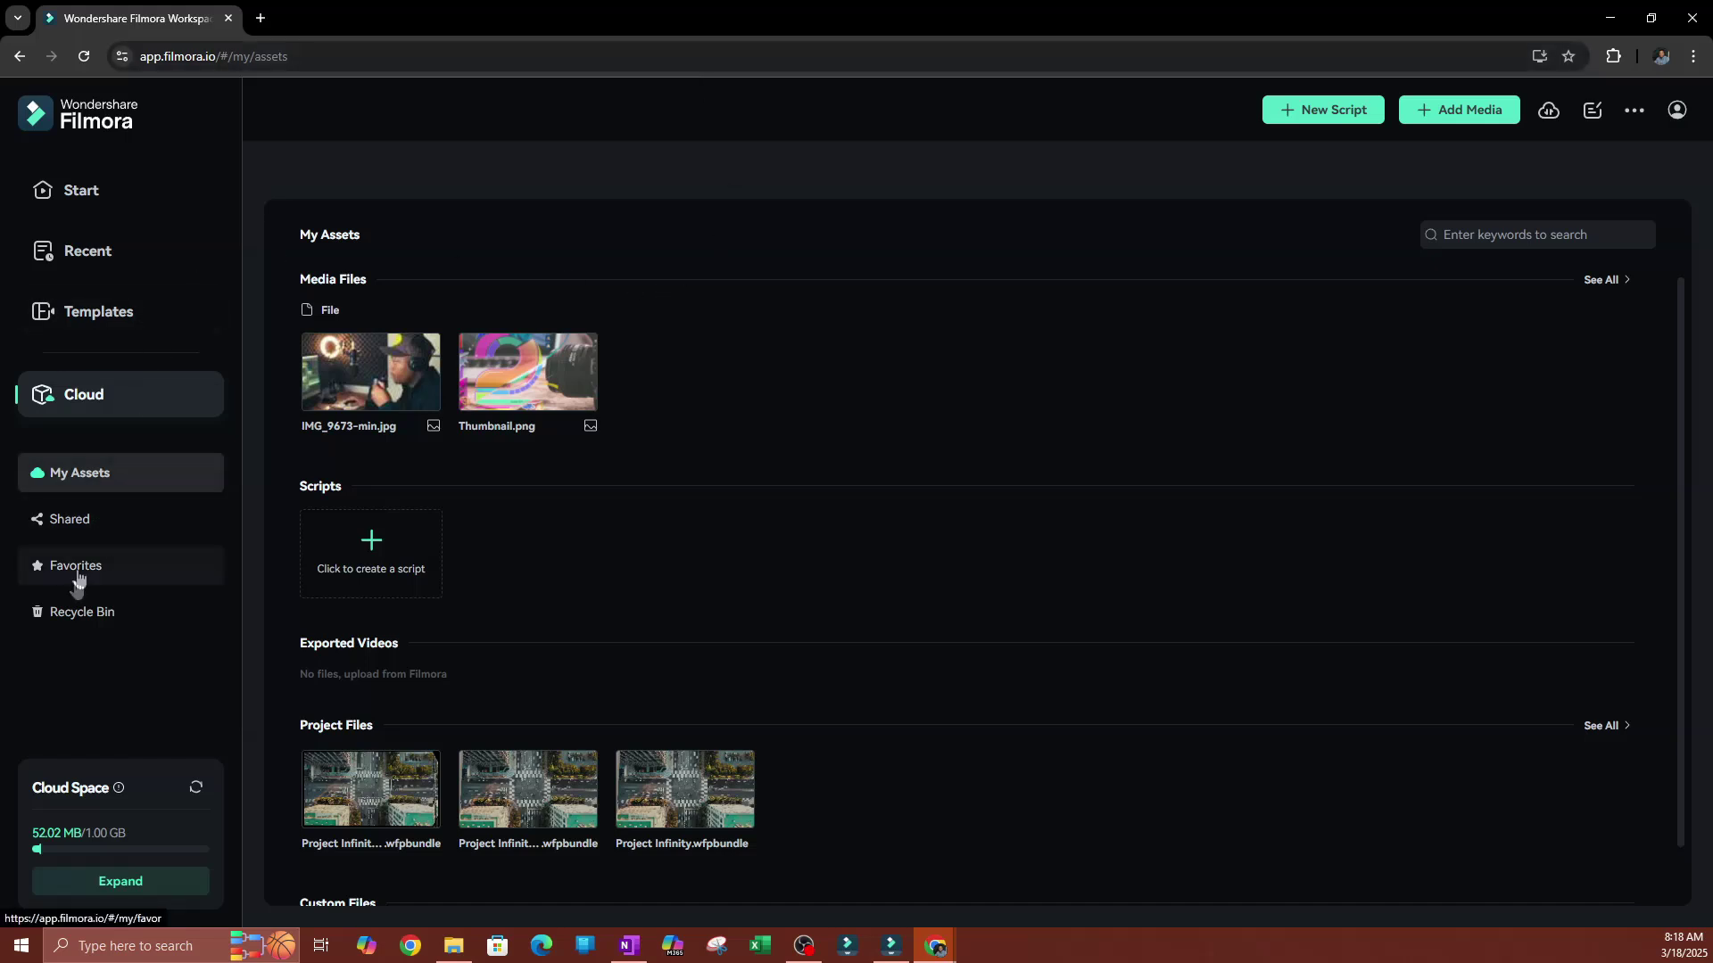
- Scroll through the cloud's My Assets media files, scripts and project files
click(92, 482)
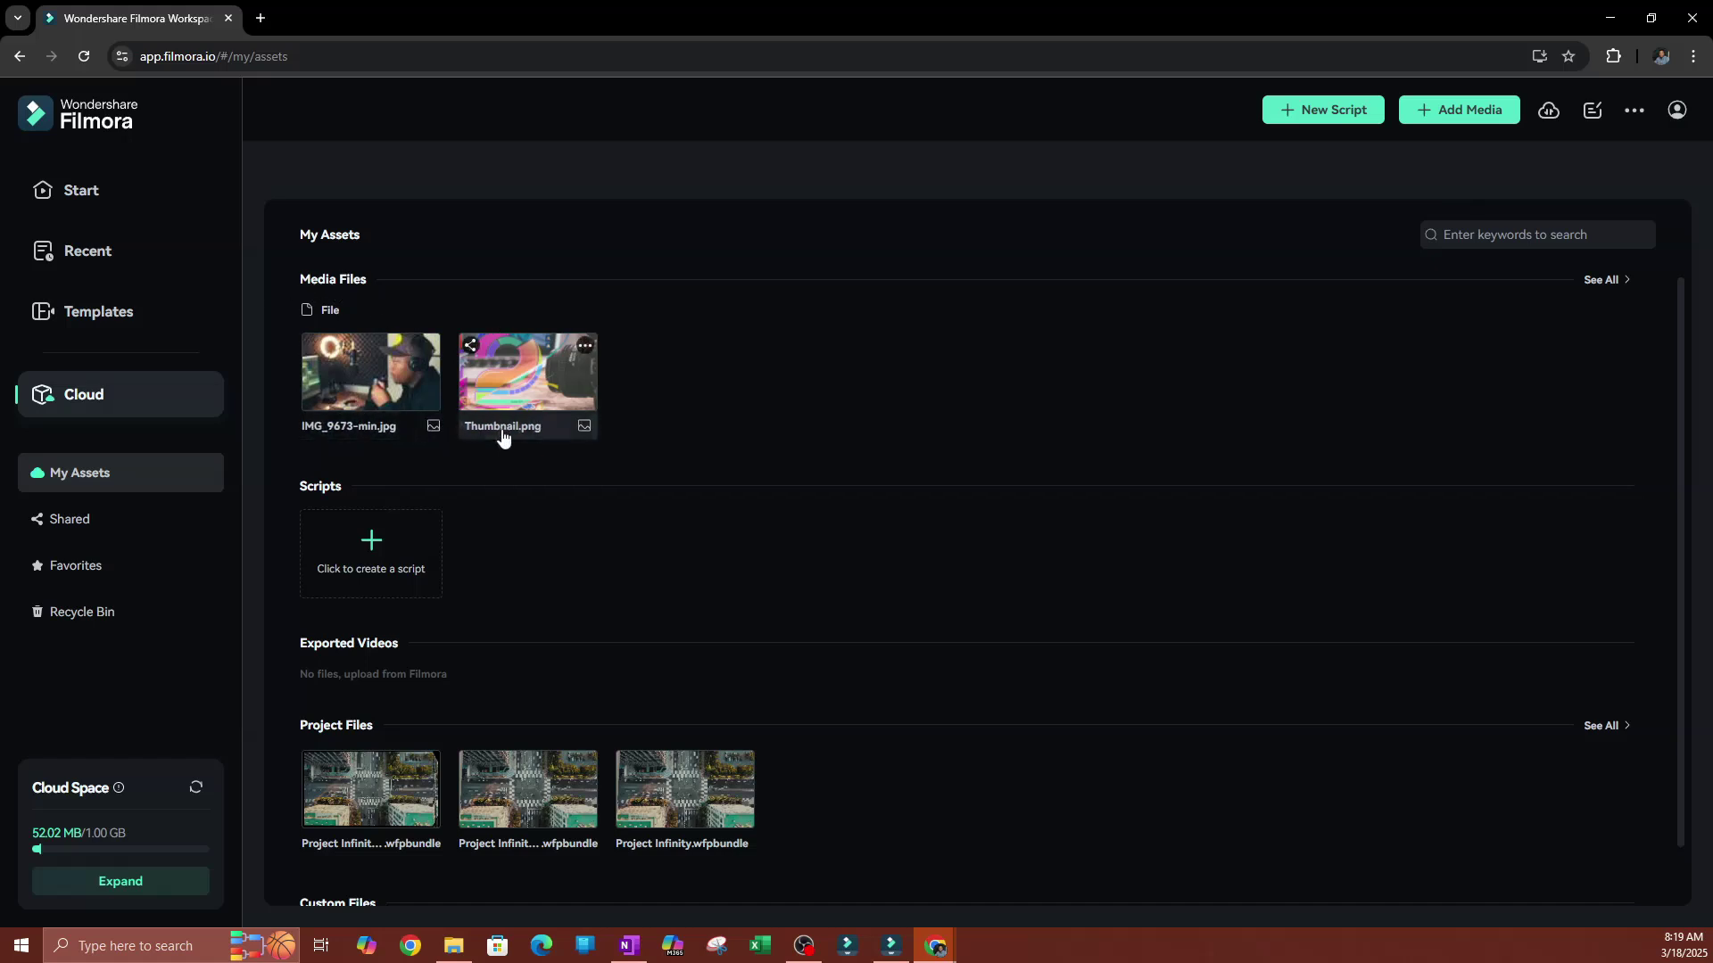
scroll(578, 376, down, 1)
scroll(579, 377, up, 1)
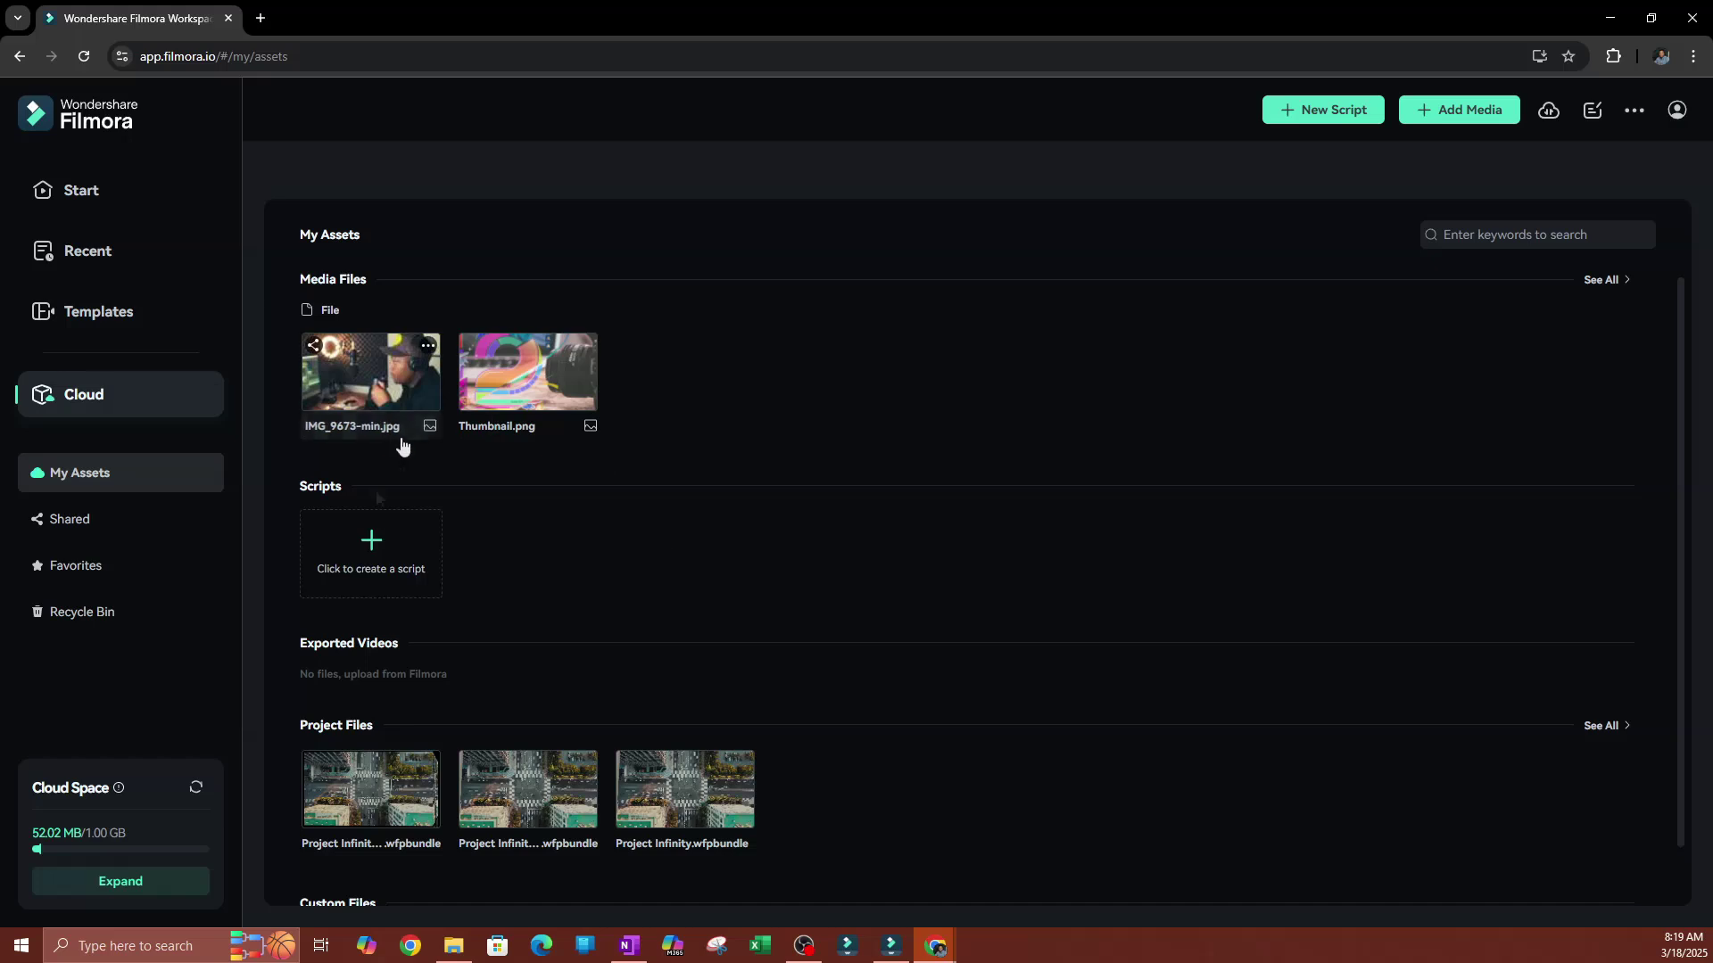
scroll(511, 608, down, 1)
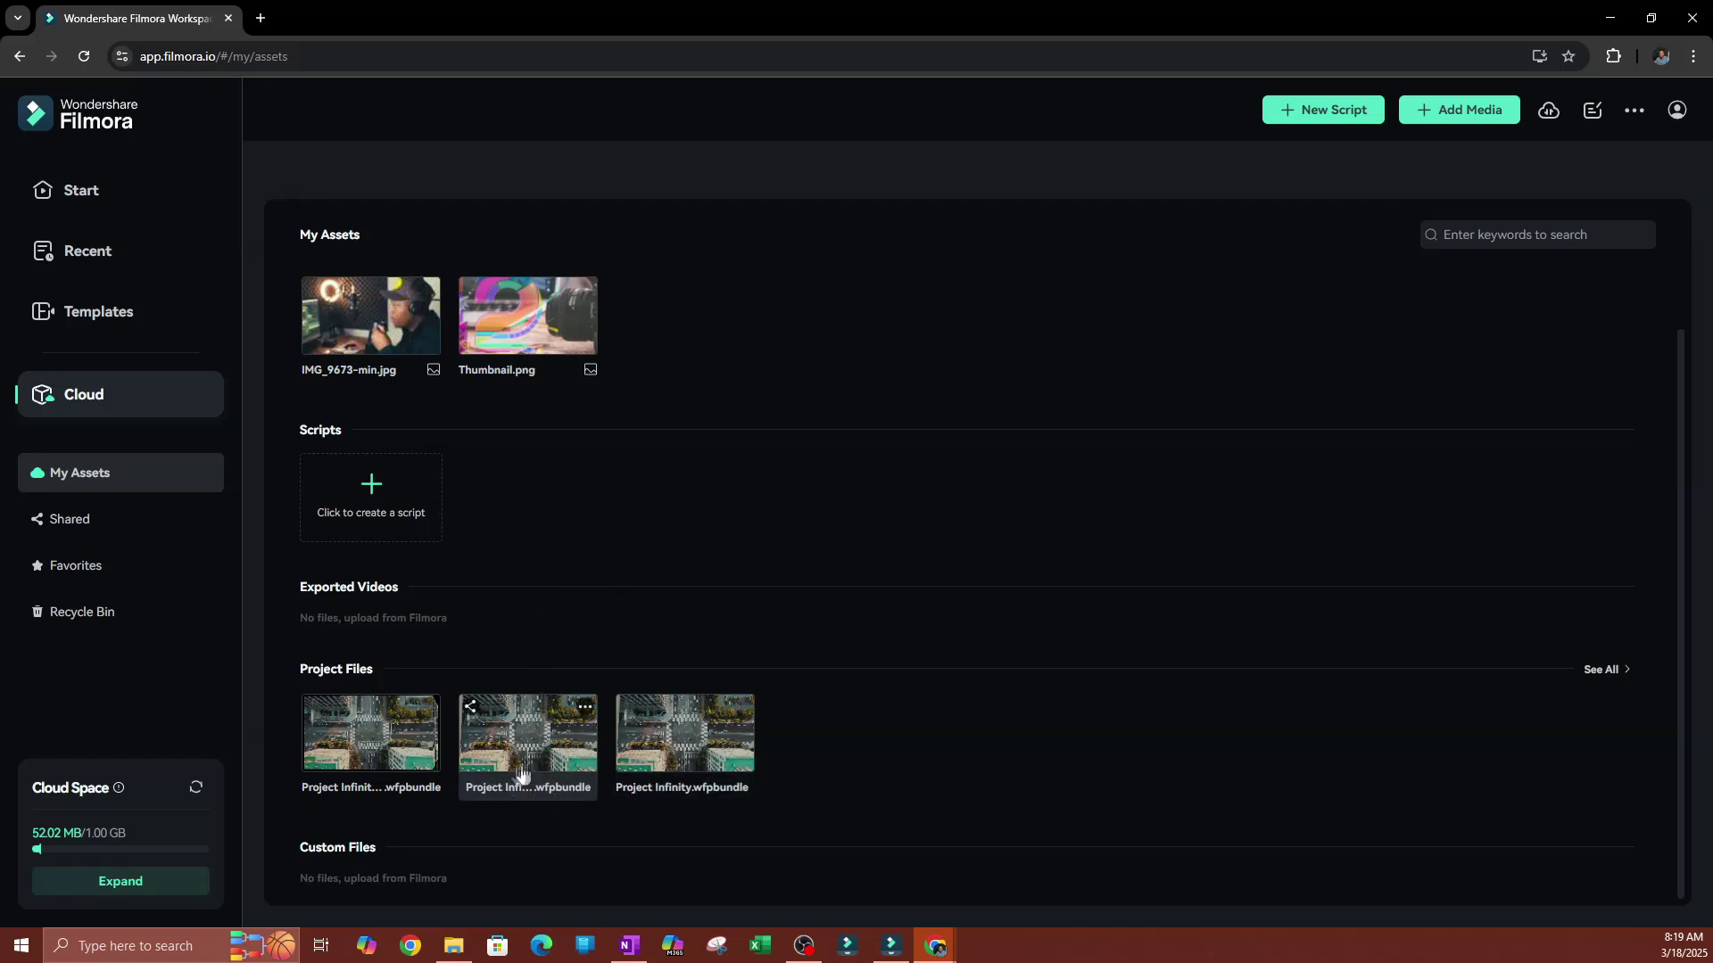
scroll(482, 760, up, 1)
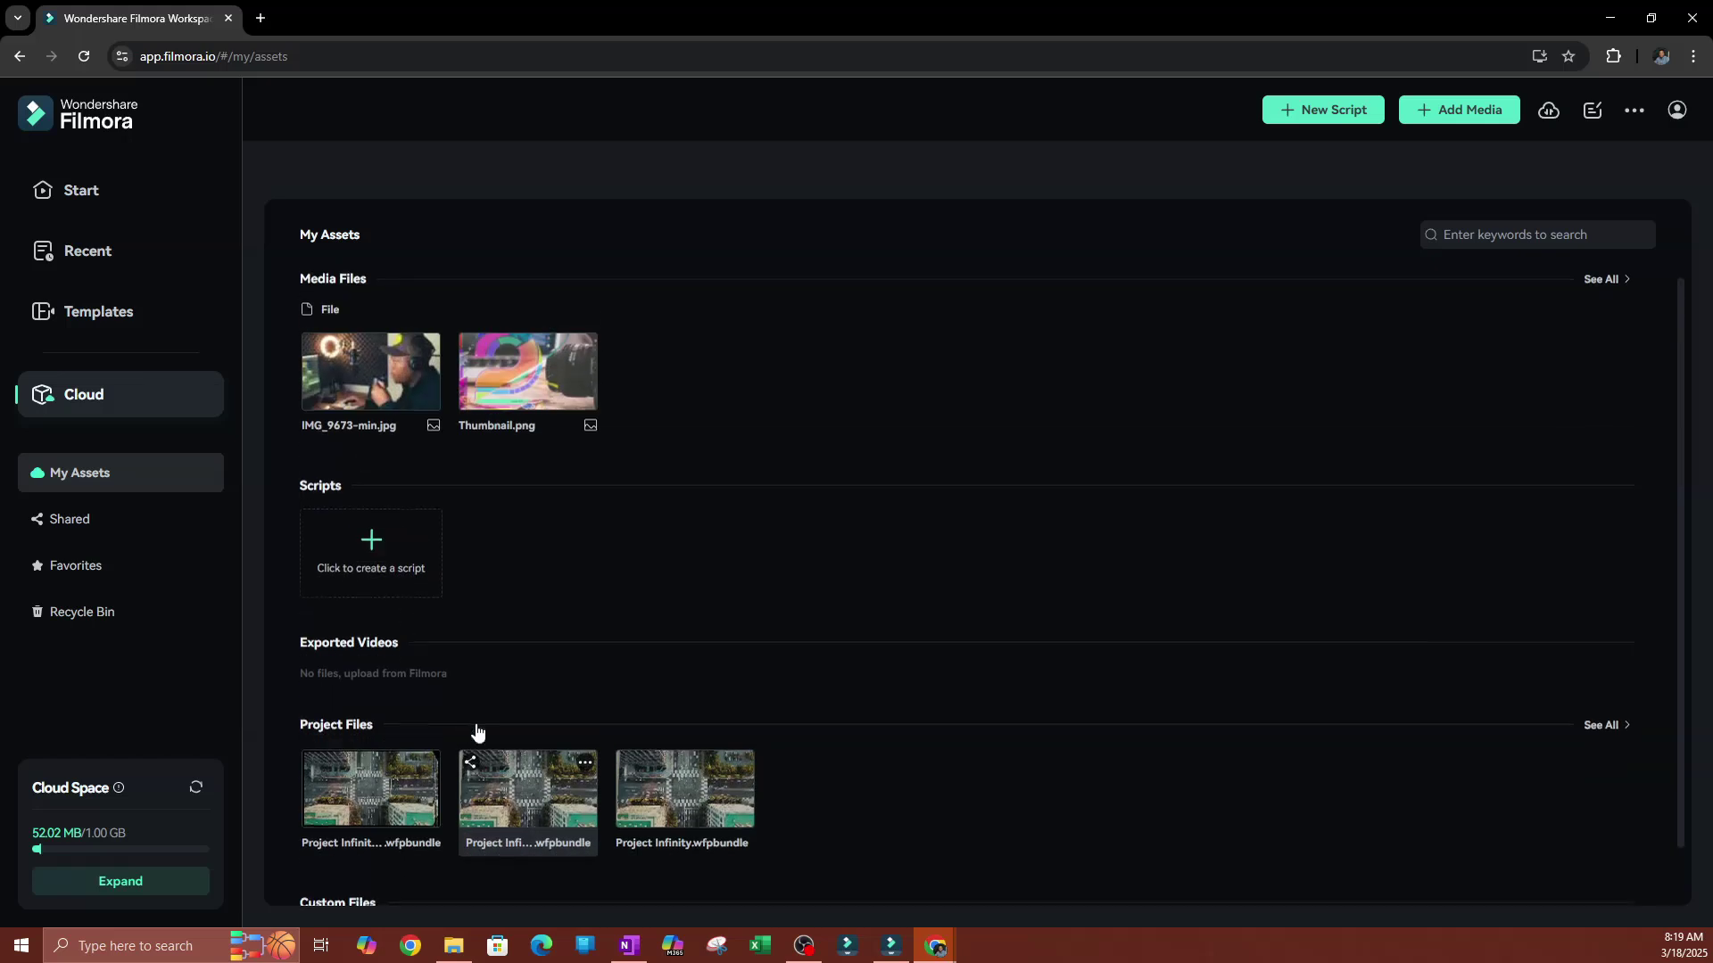
click(76, 530)
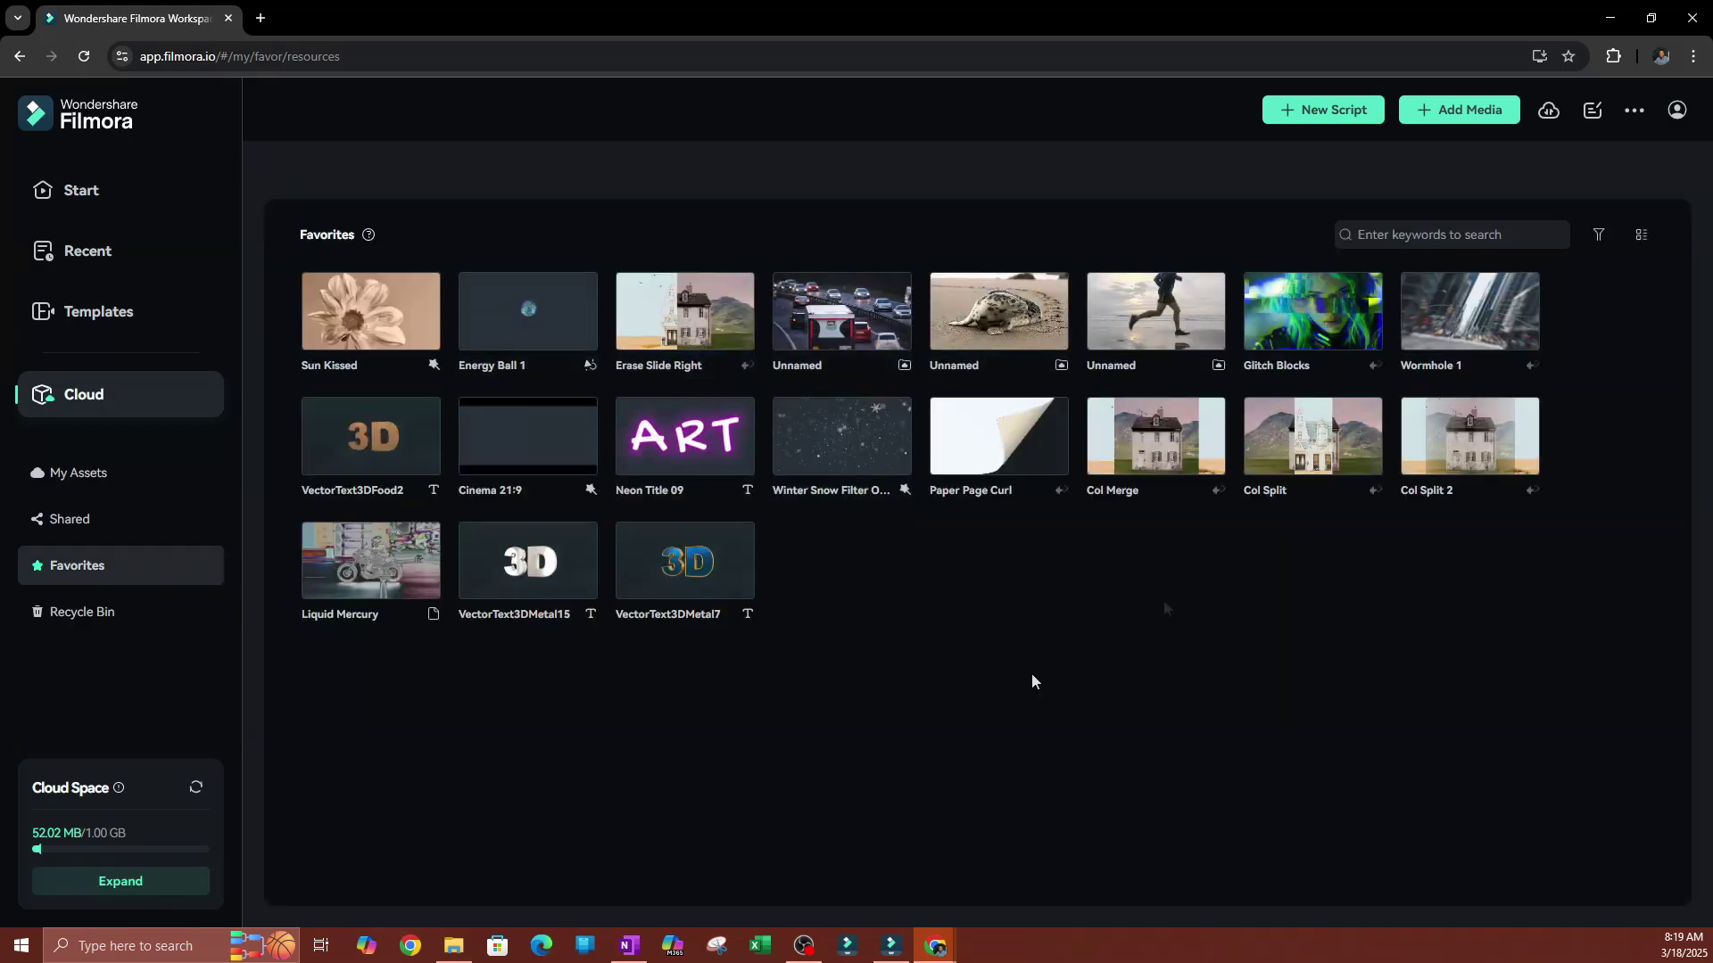
click(85, 625)
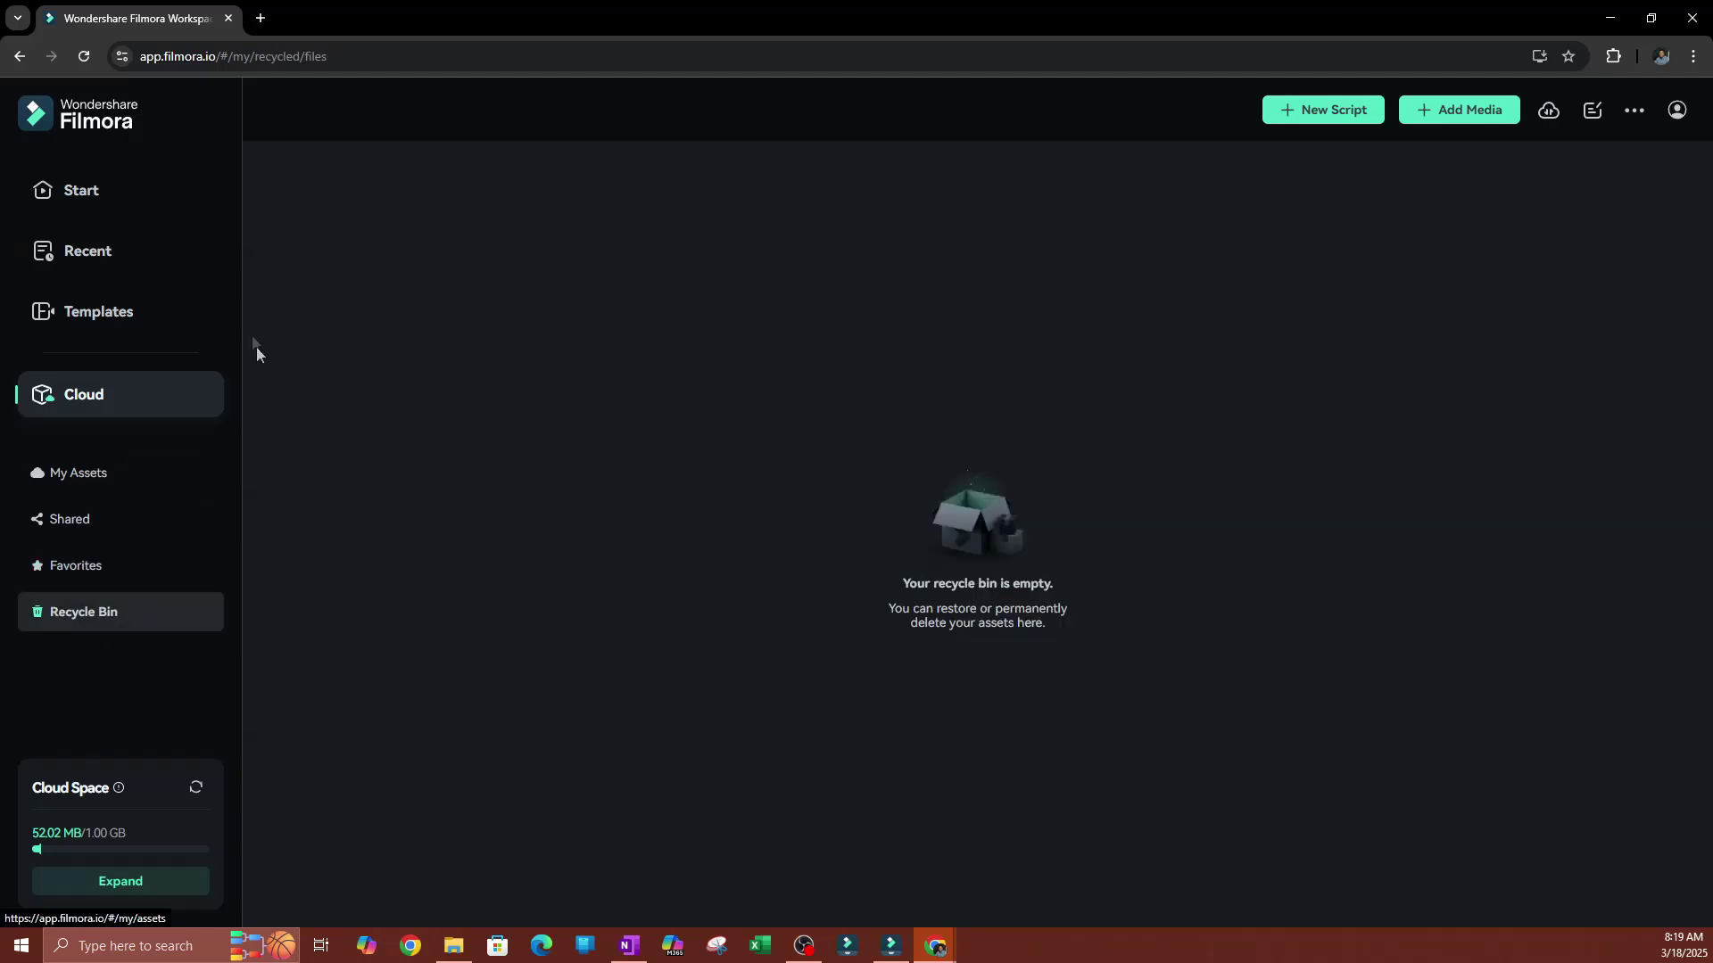
click(102, 477)
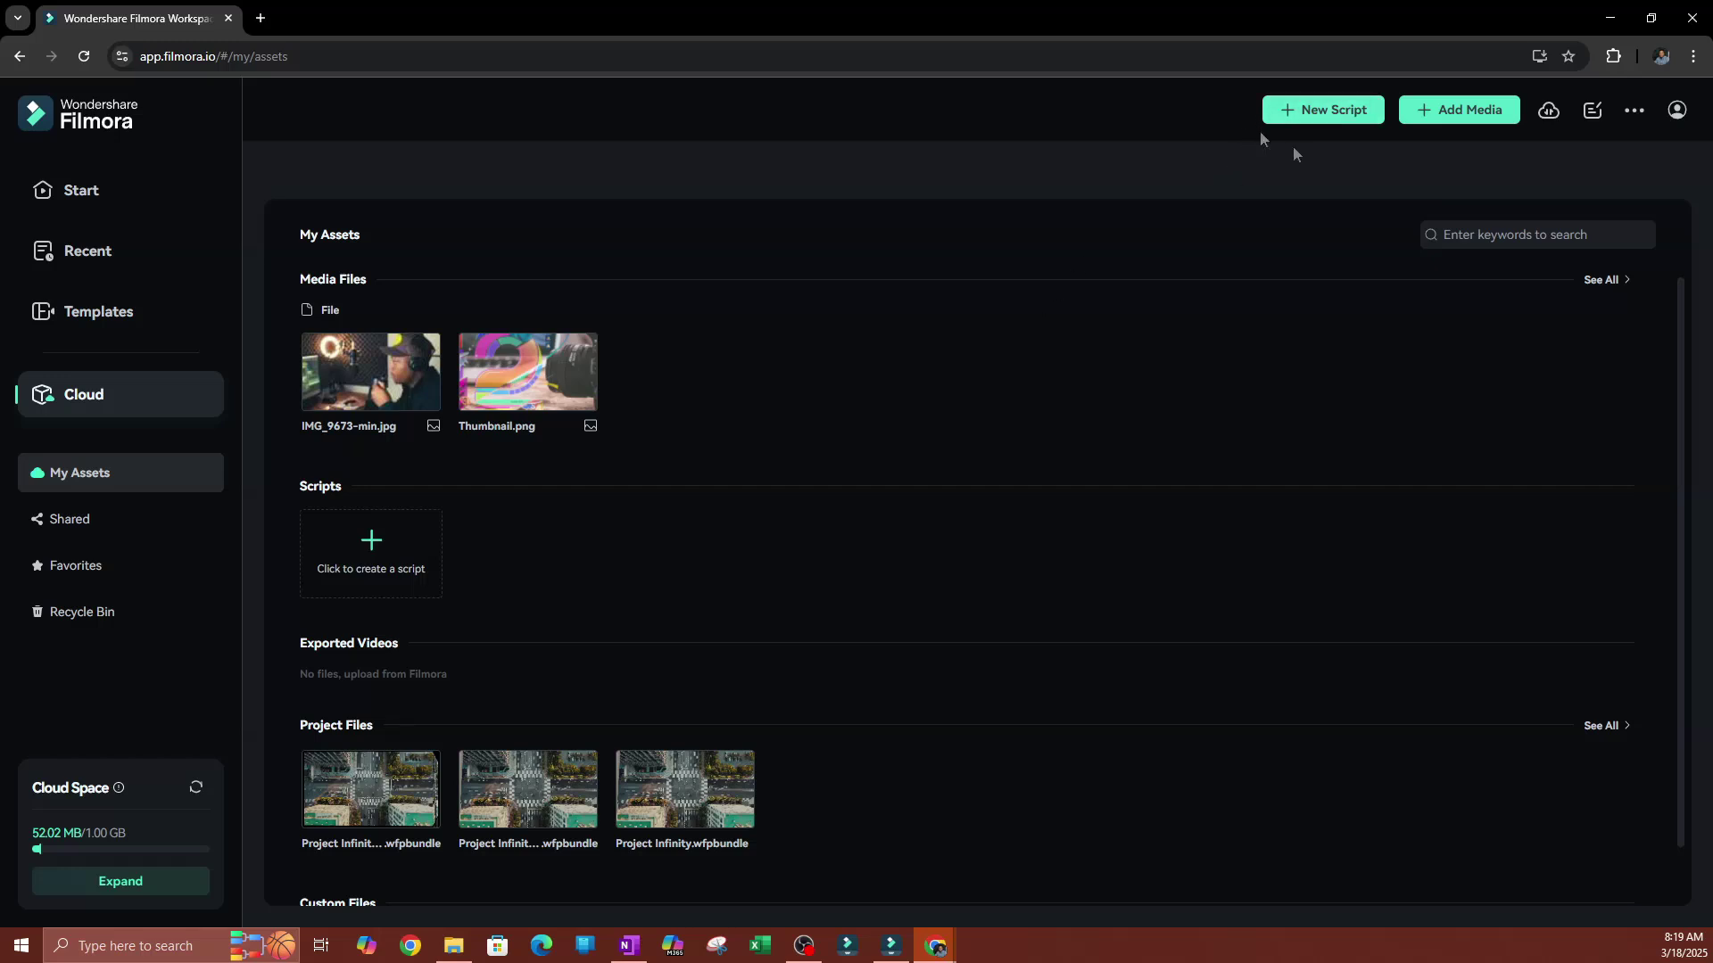
- Create the draft script 'My Draft Script 03_18_2025' and return to My Assets
click(1311, 121)
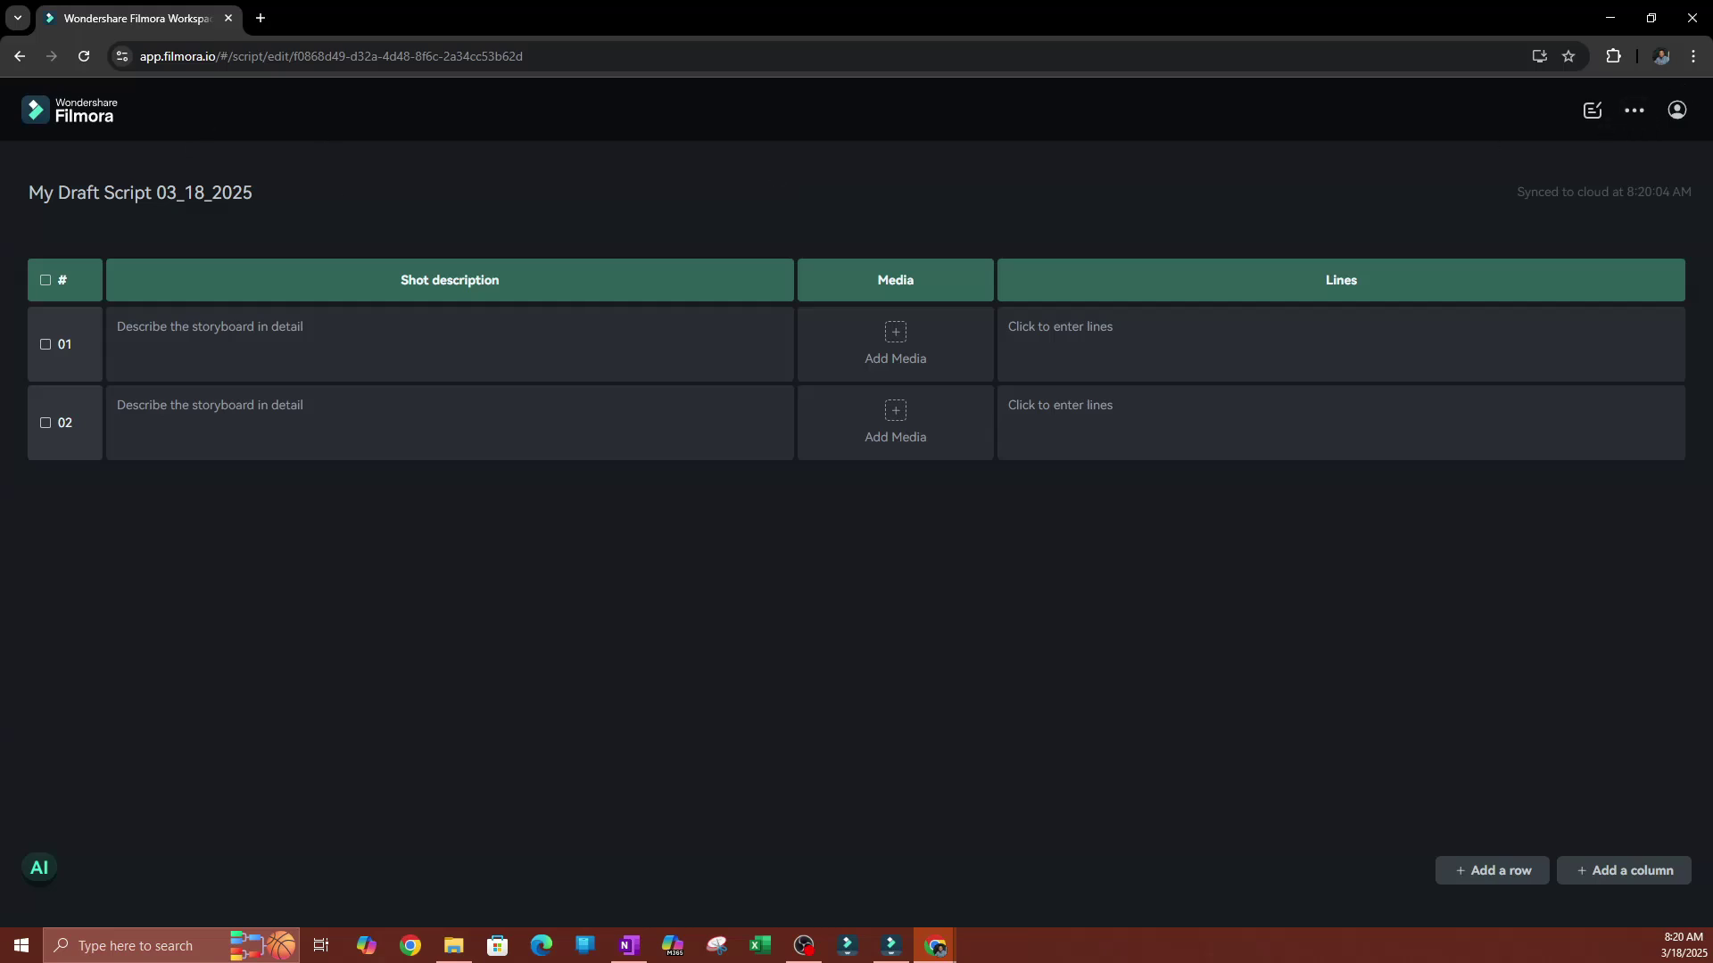
click(19, 55)
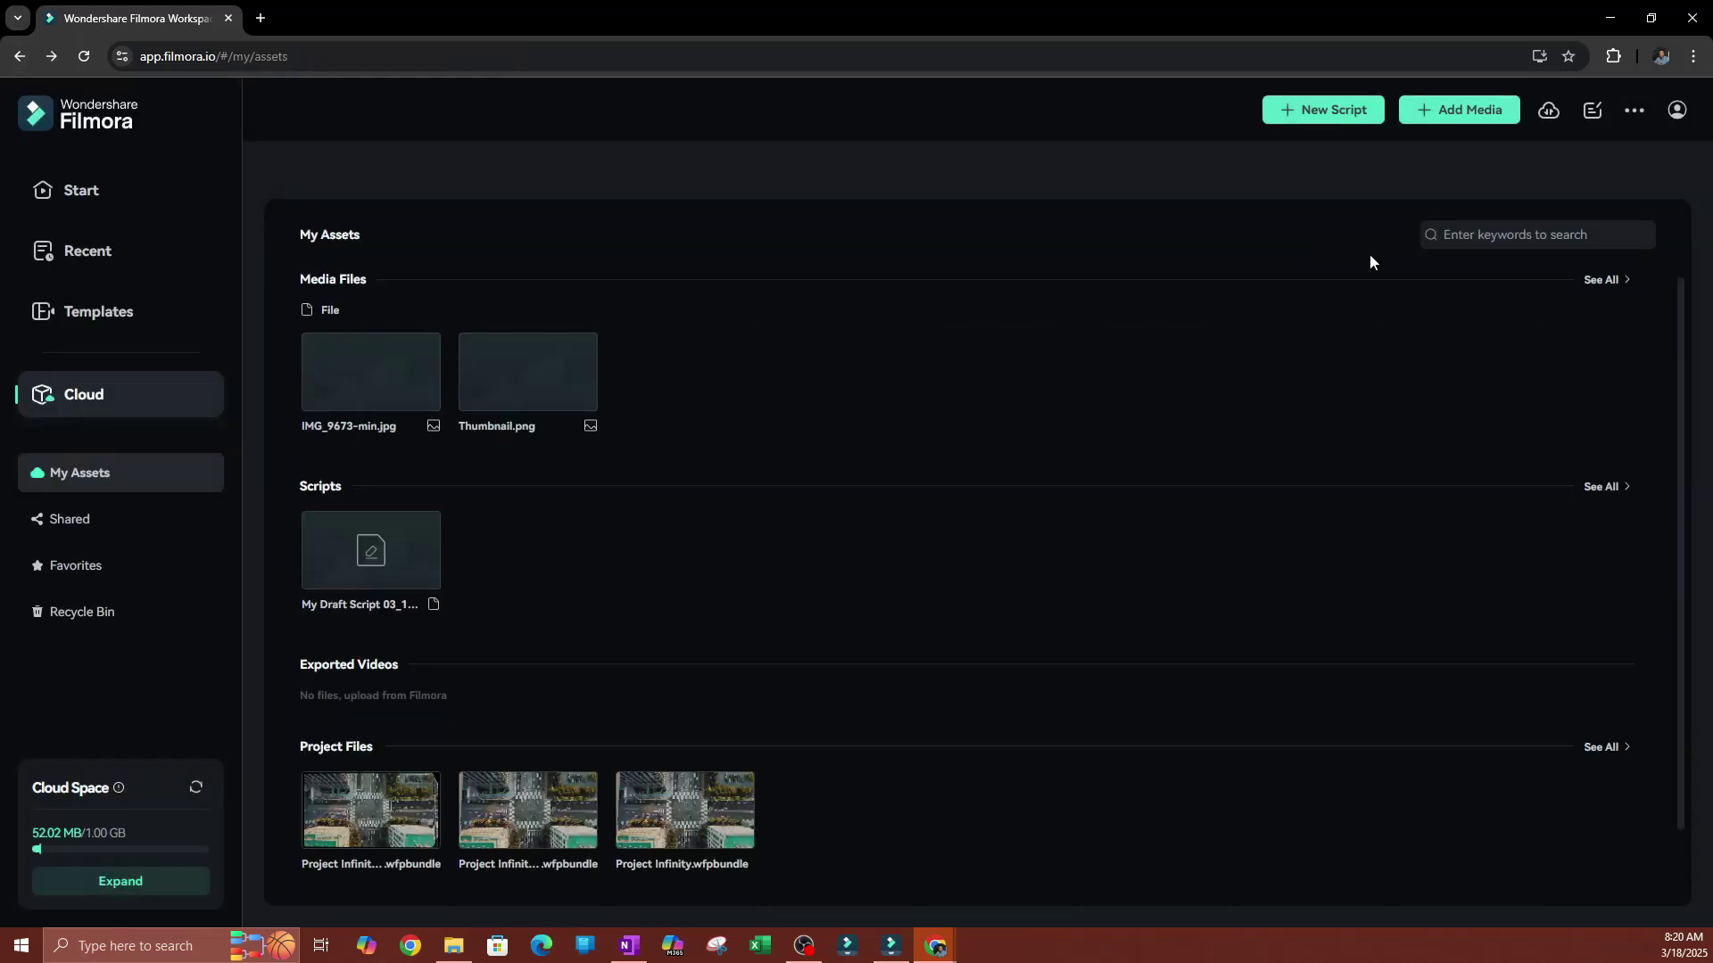
click(1441, 116)
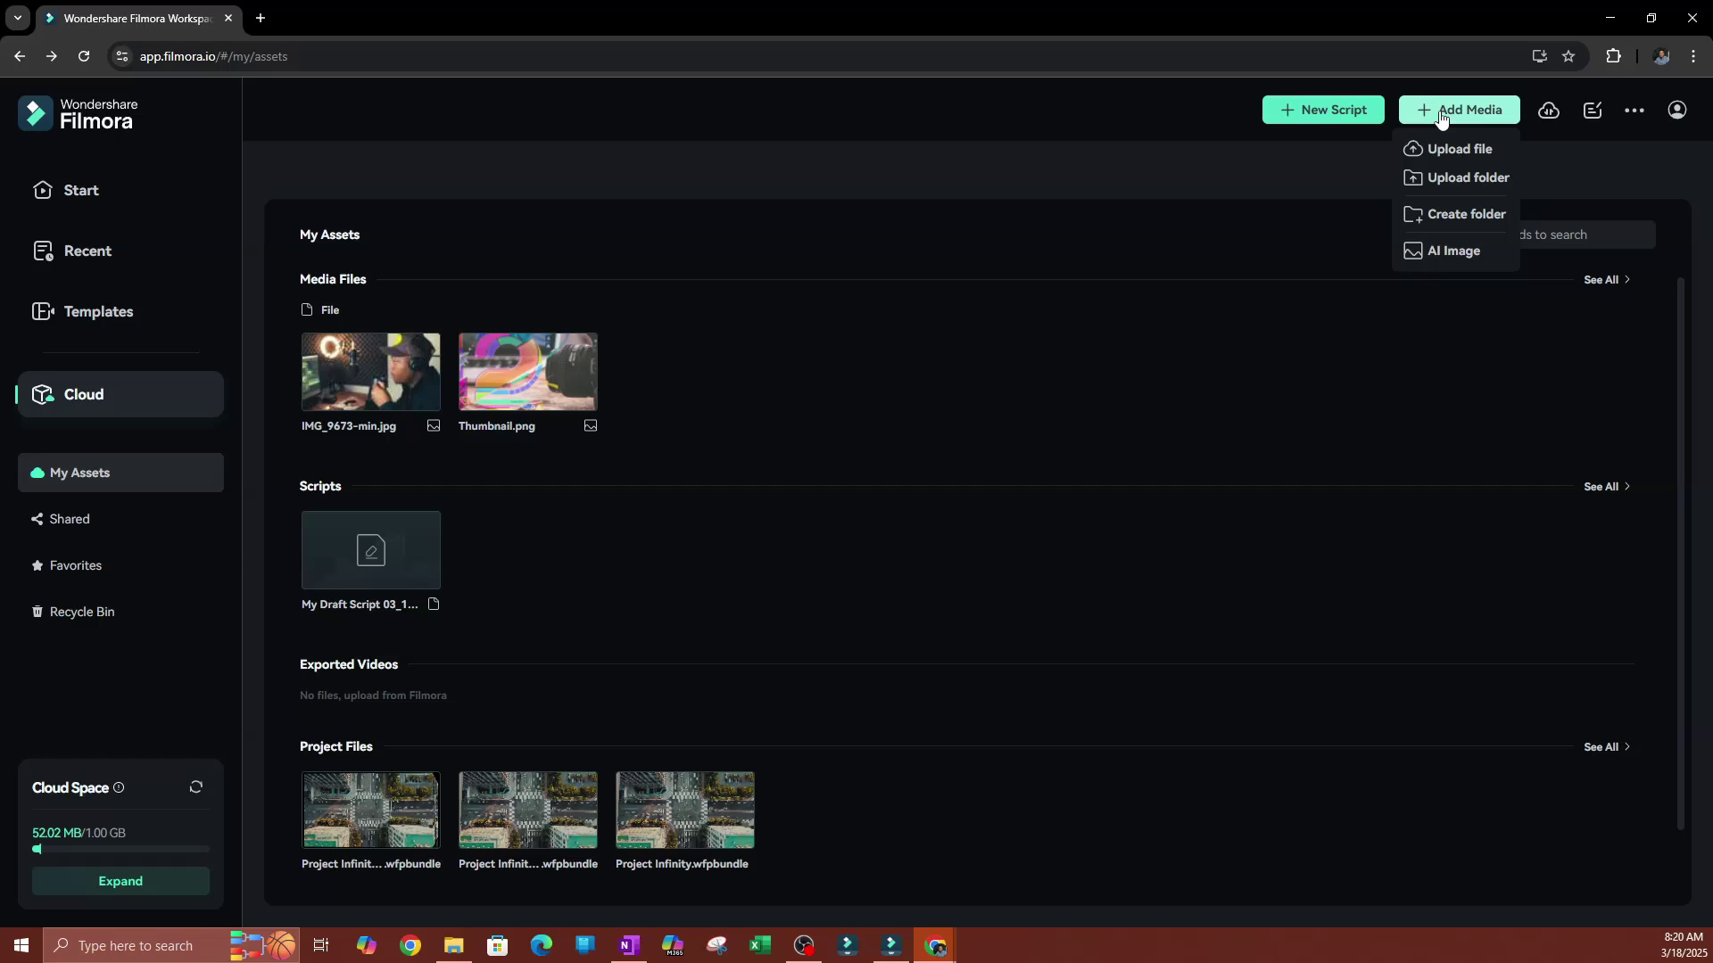
click(1427, 259)
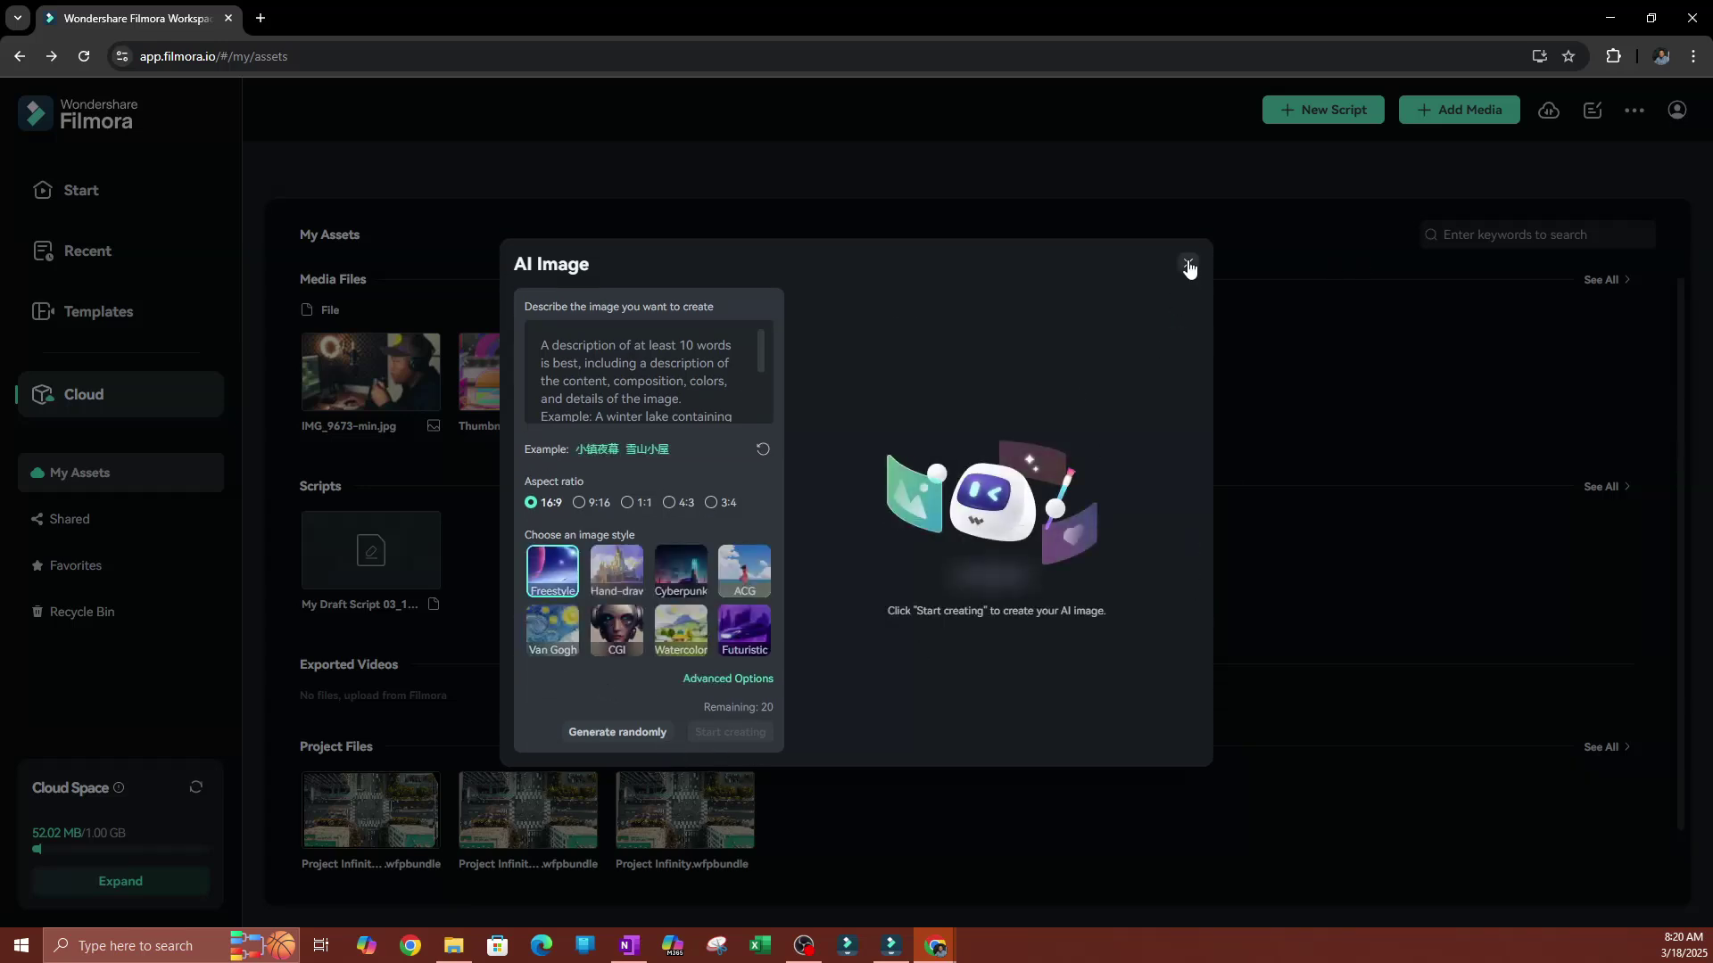
click(1187, 268)
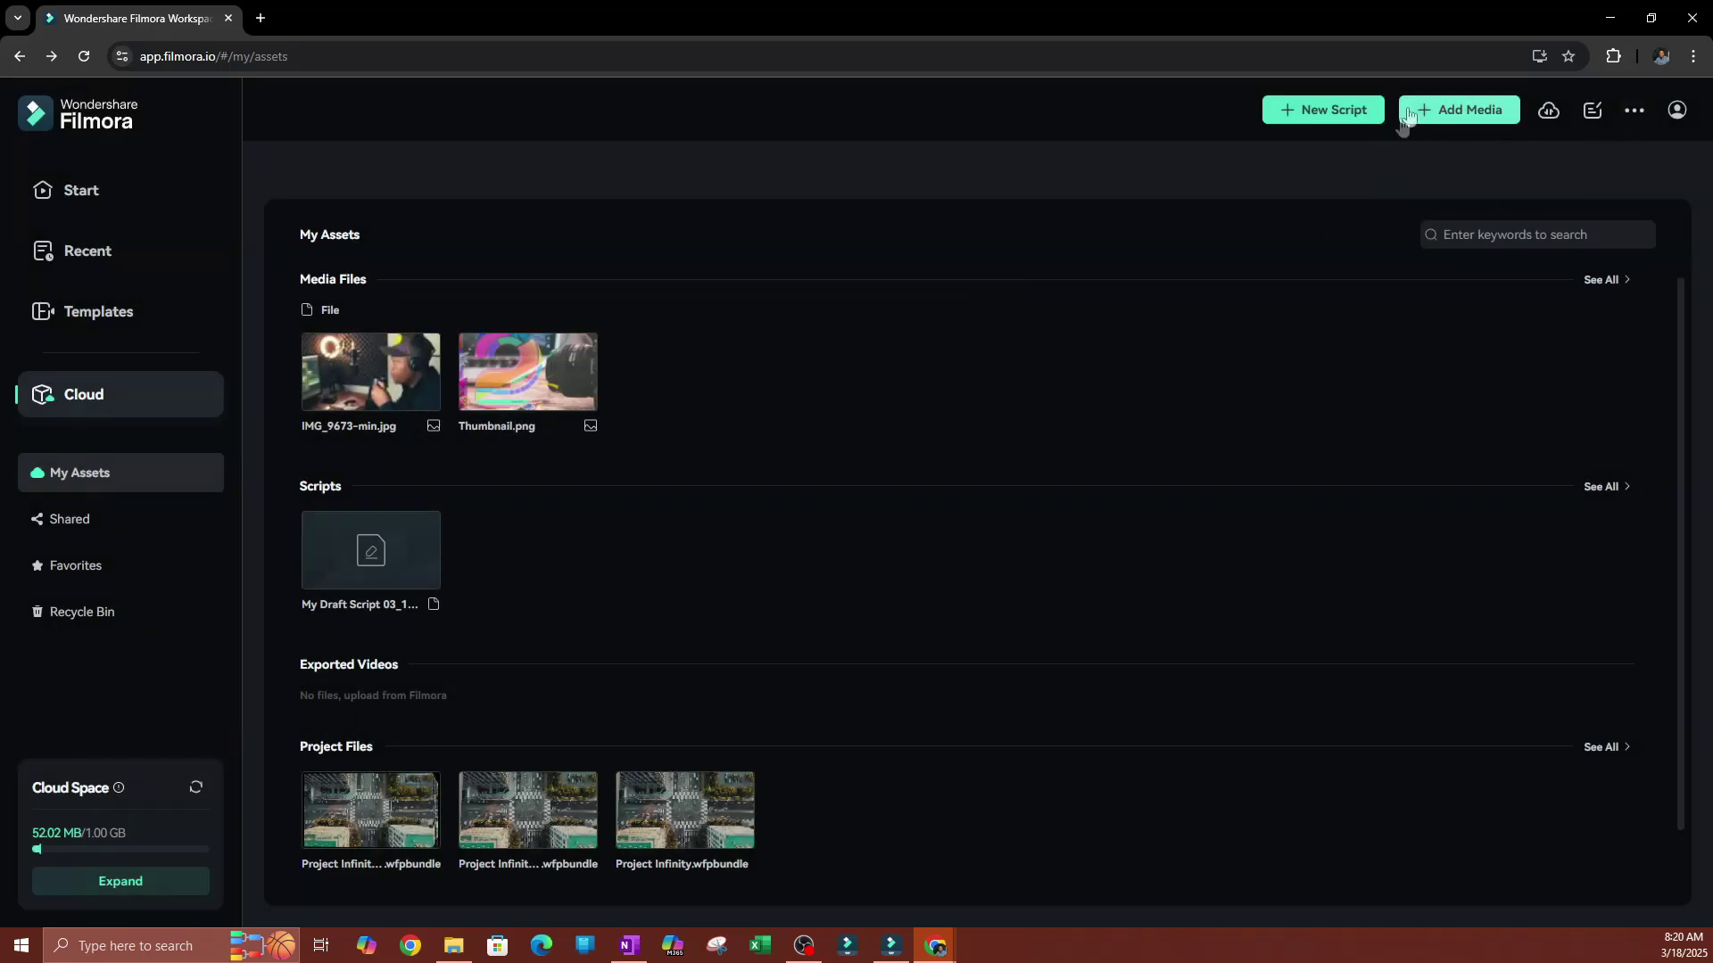
click(1549, 111)
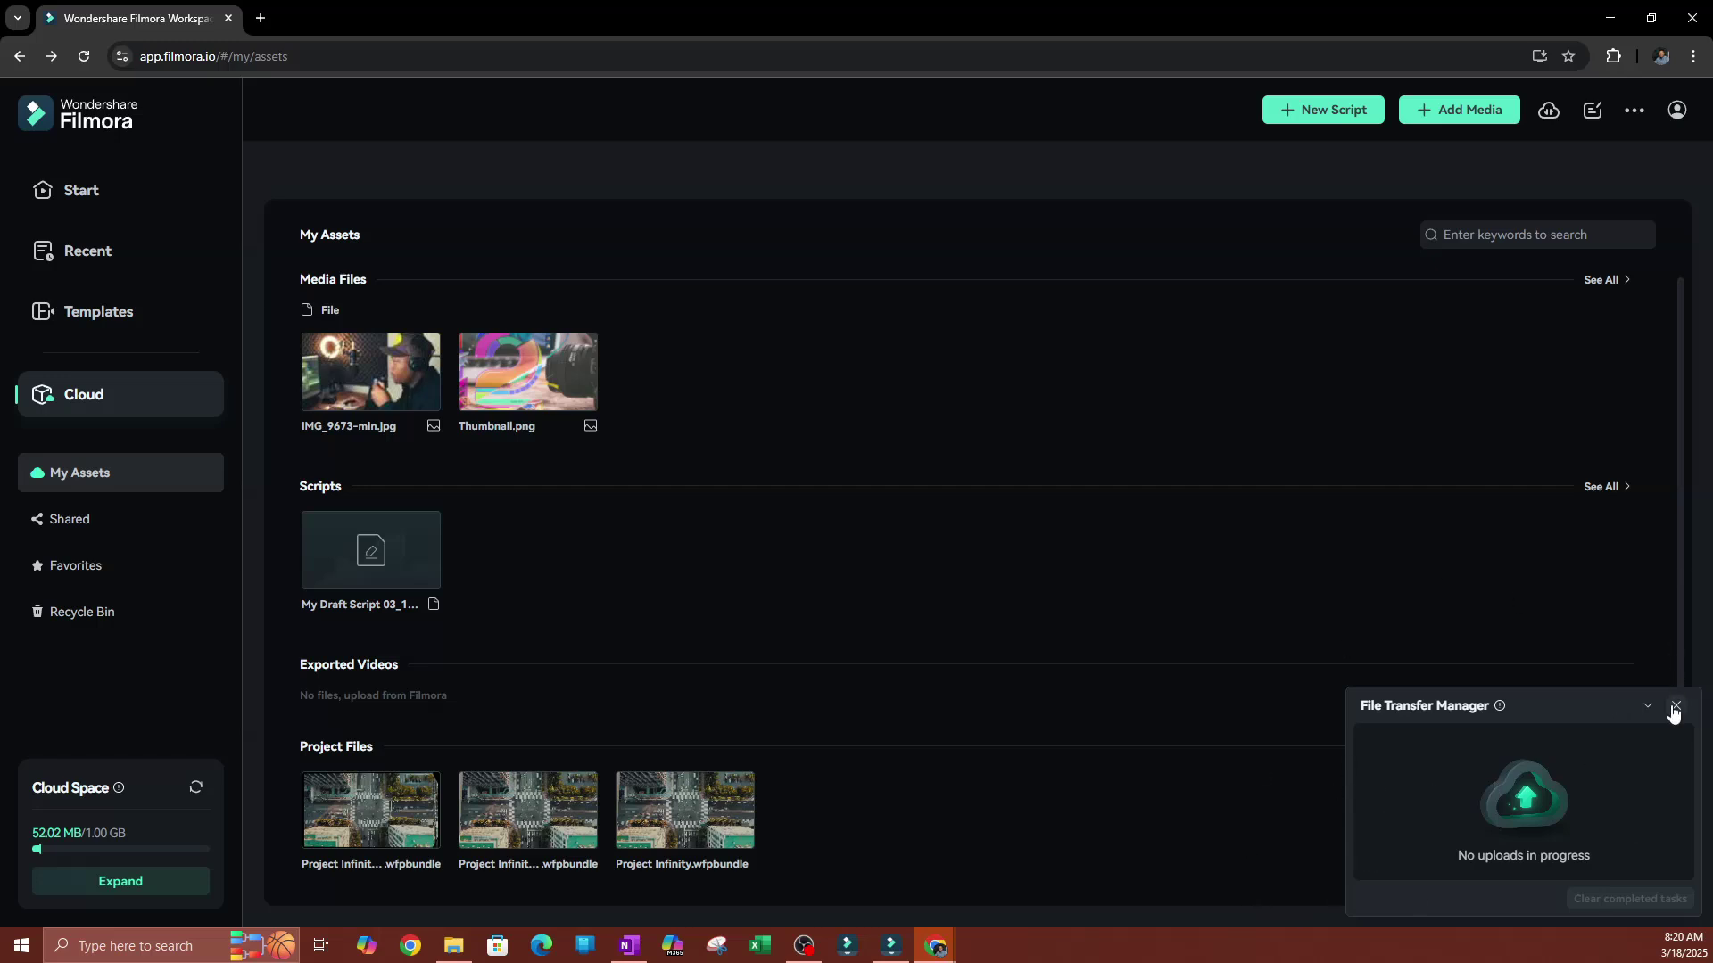
click(1675, 707)
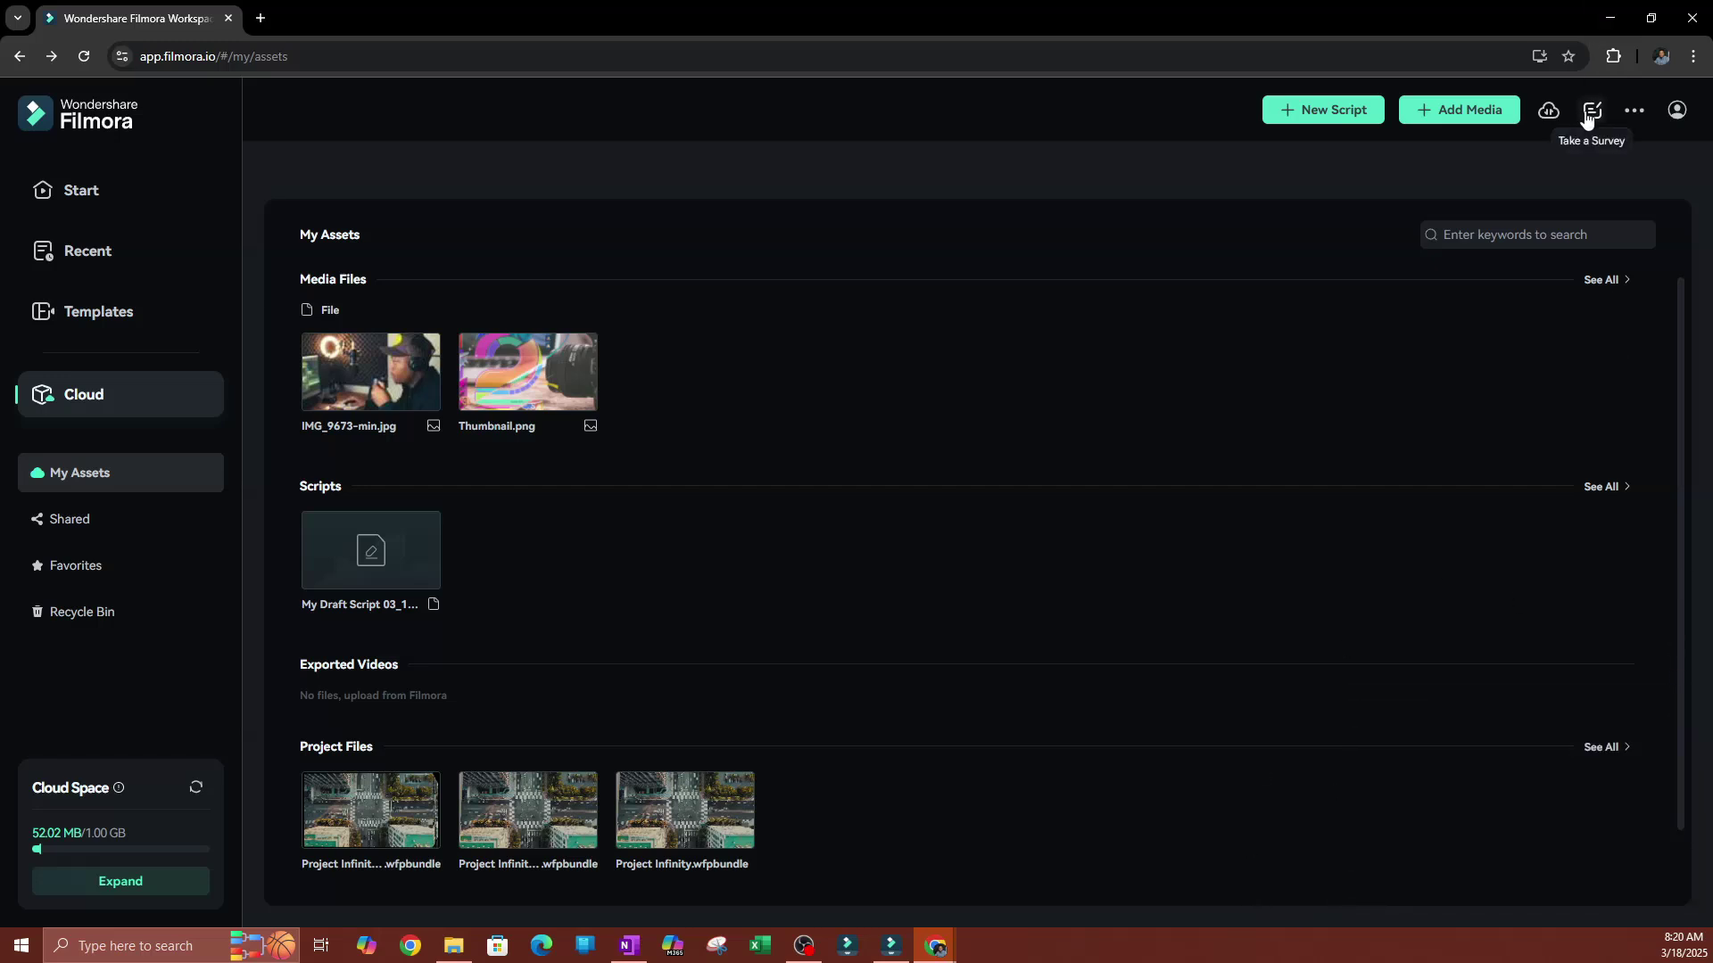
- Look over the More menu and assets, then bring up the Add Media options
mouse_move(1642, 120)
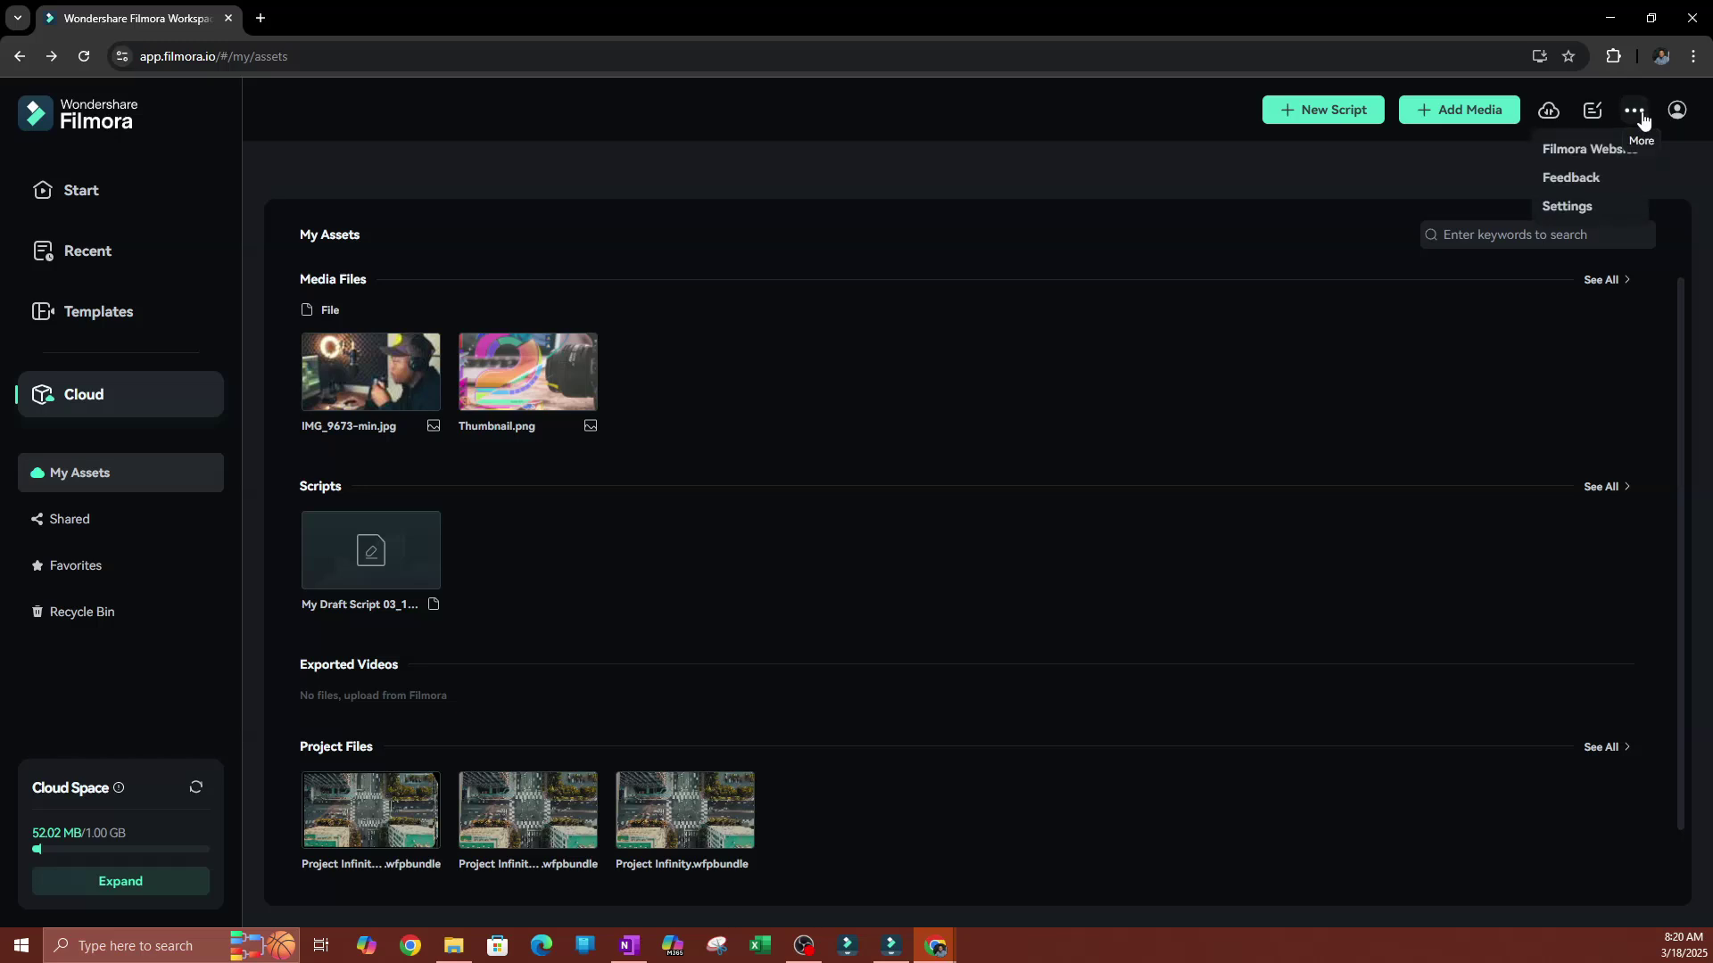
mouse_move(313, 357)
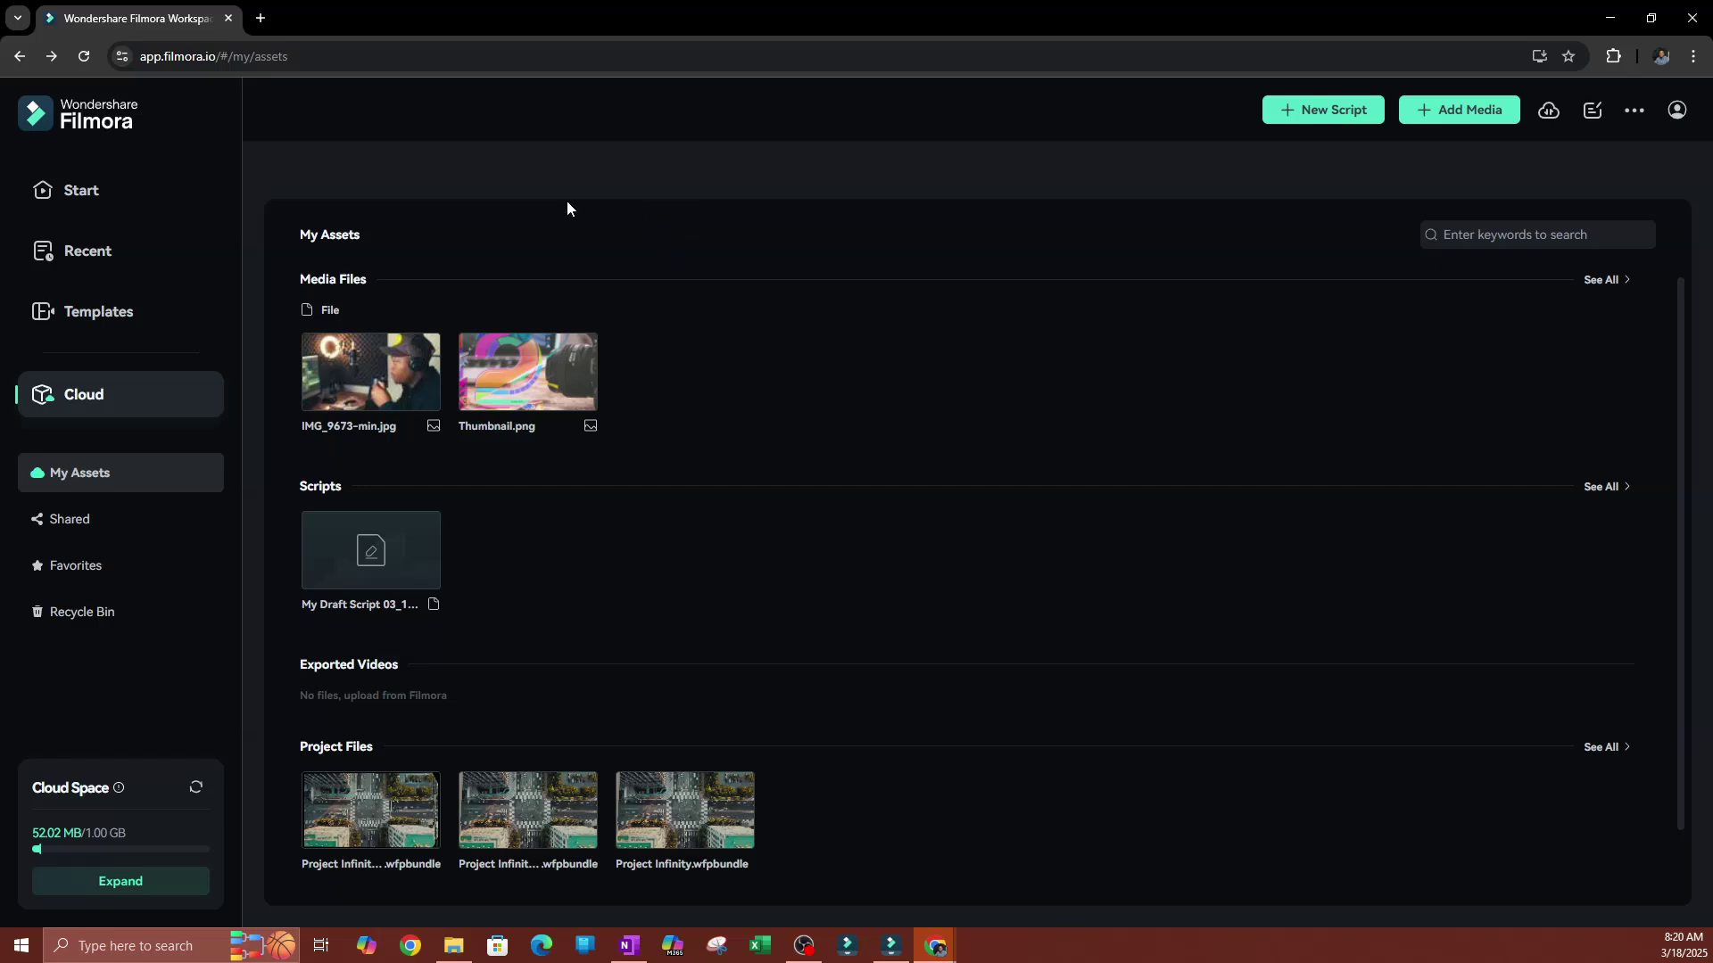
scroll(482, 546, down, 1)
mouse_move(423, 505)
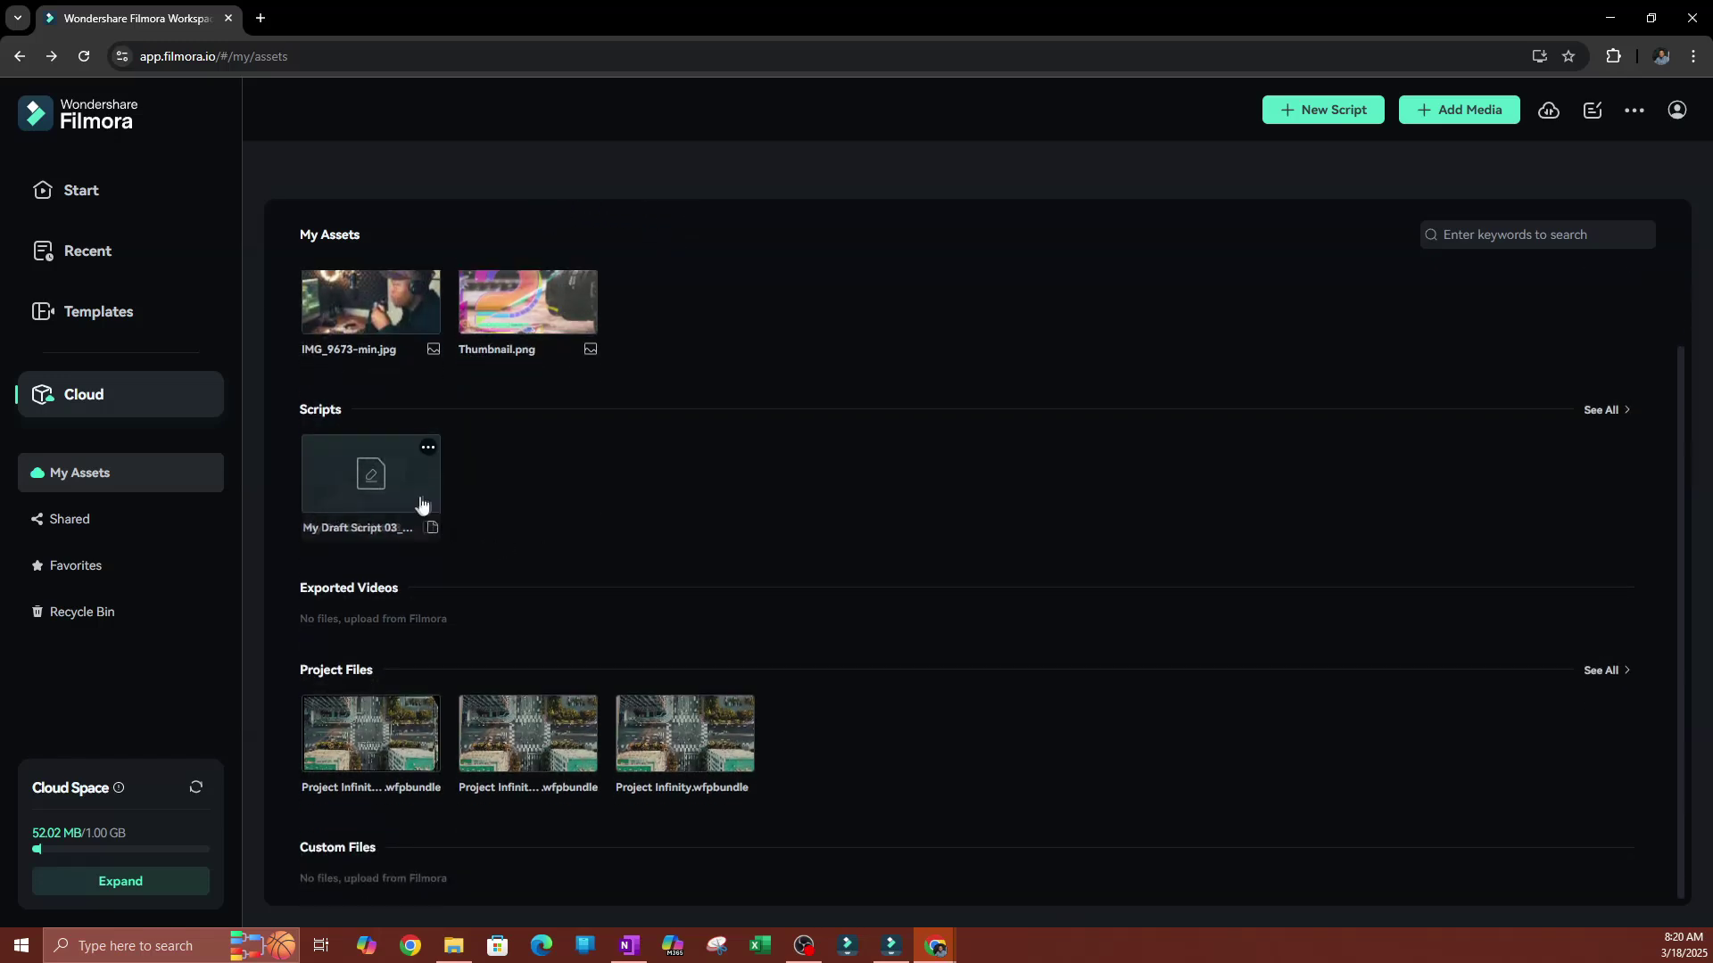
scroll(597, 512, up, 1)
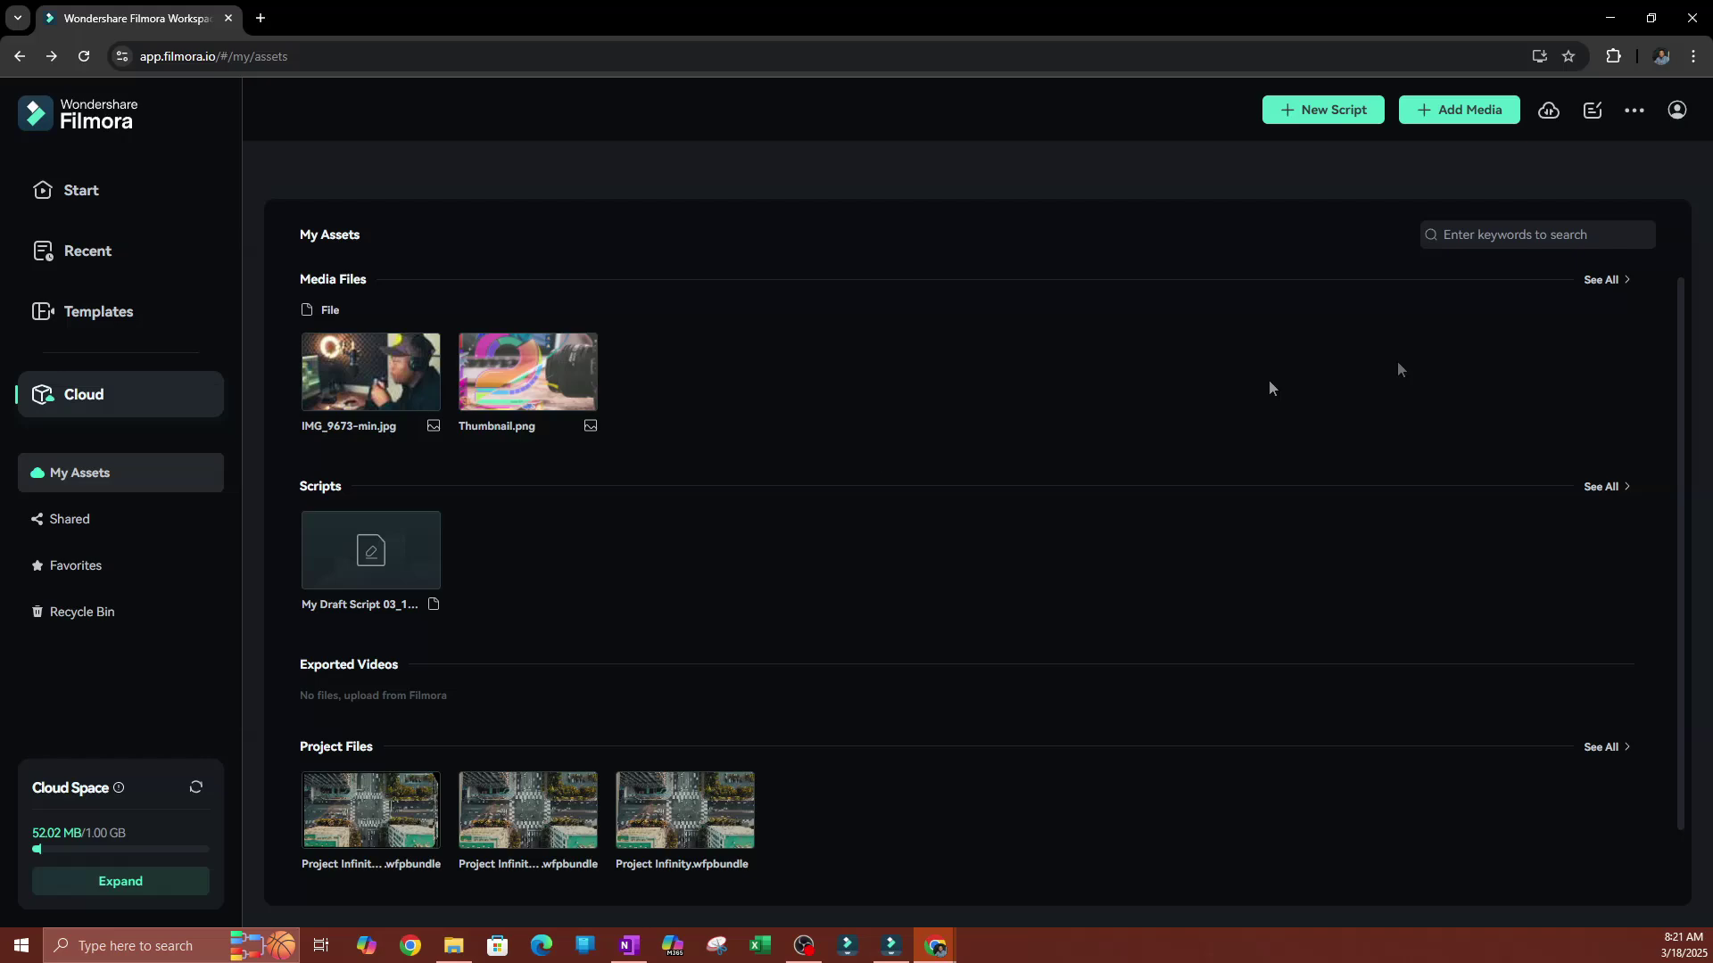
click(1460, 110)
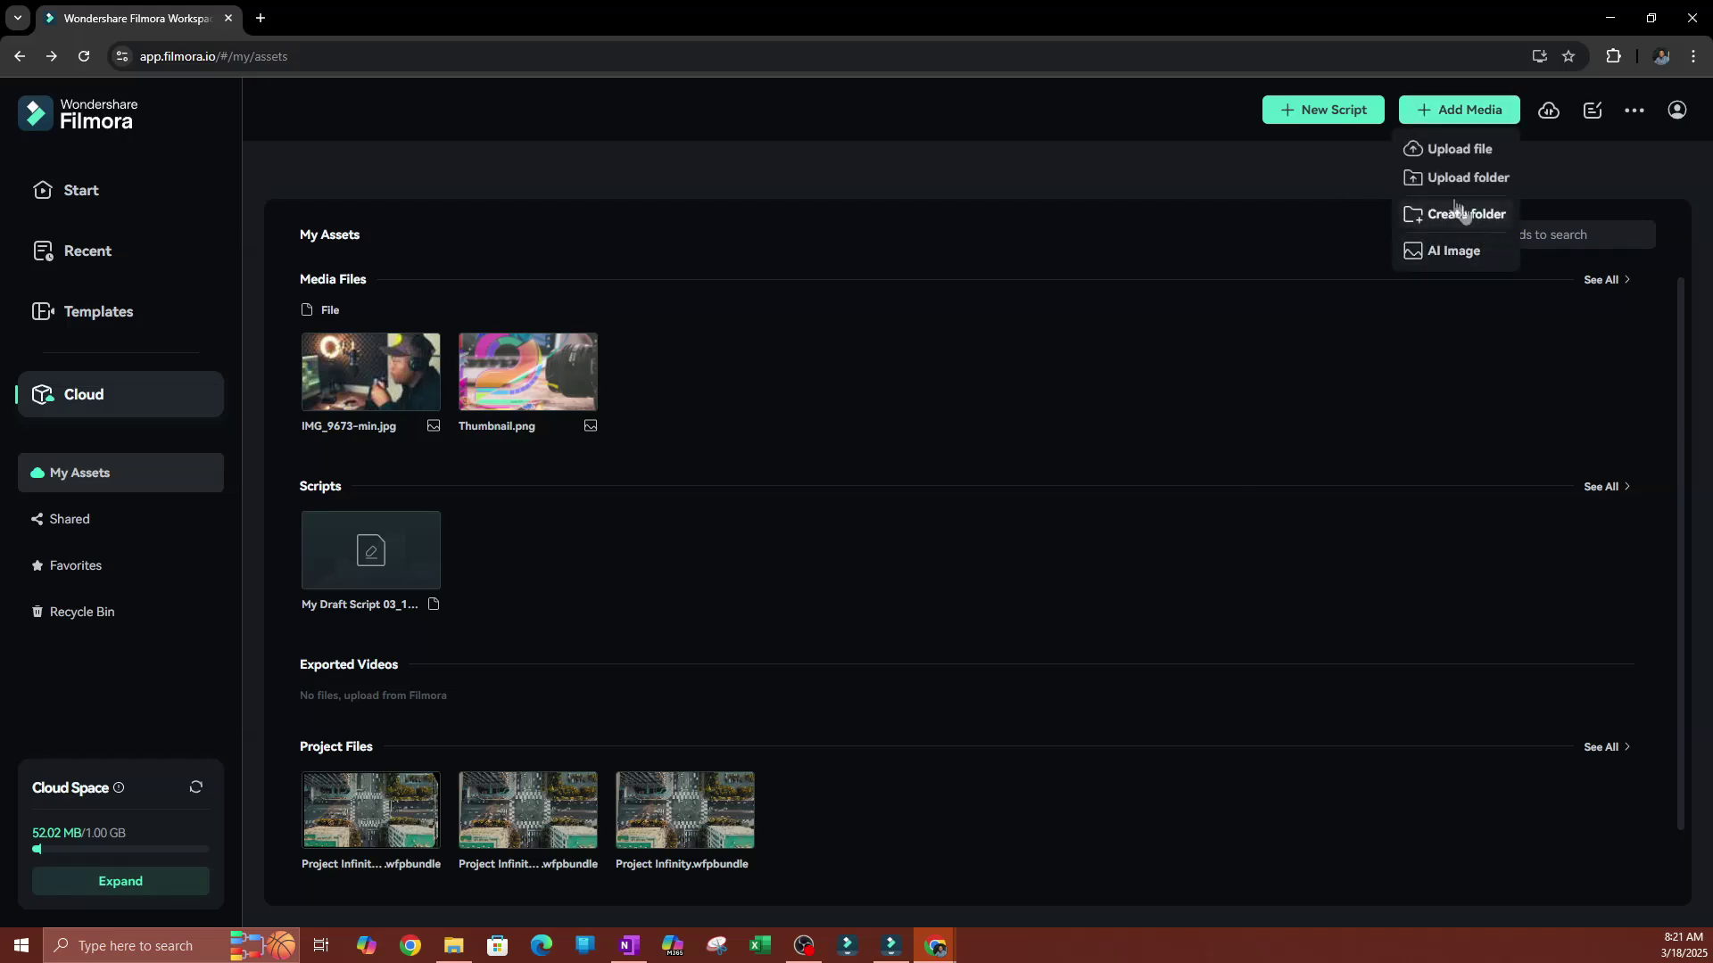
- Upload the 'How to Change the Screen Layout Mode in Filmora 14' video file
click(1434, 149)
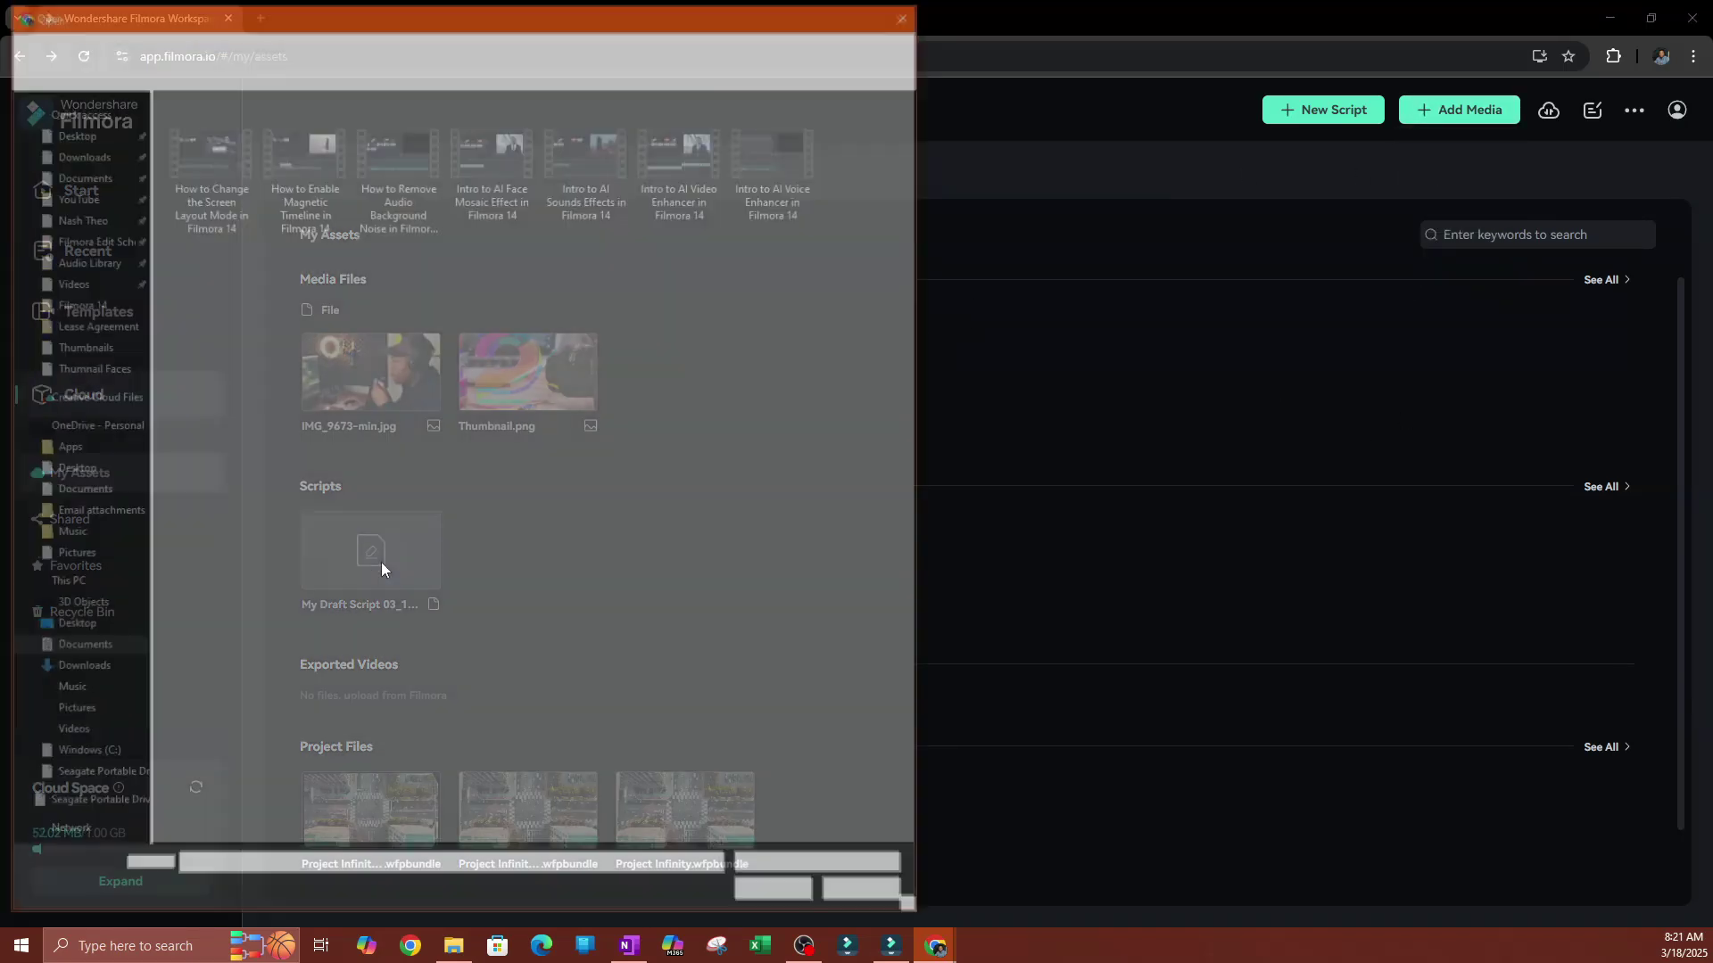
click(208, 226)
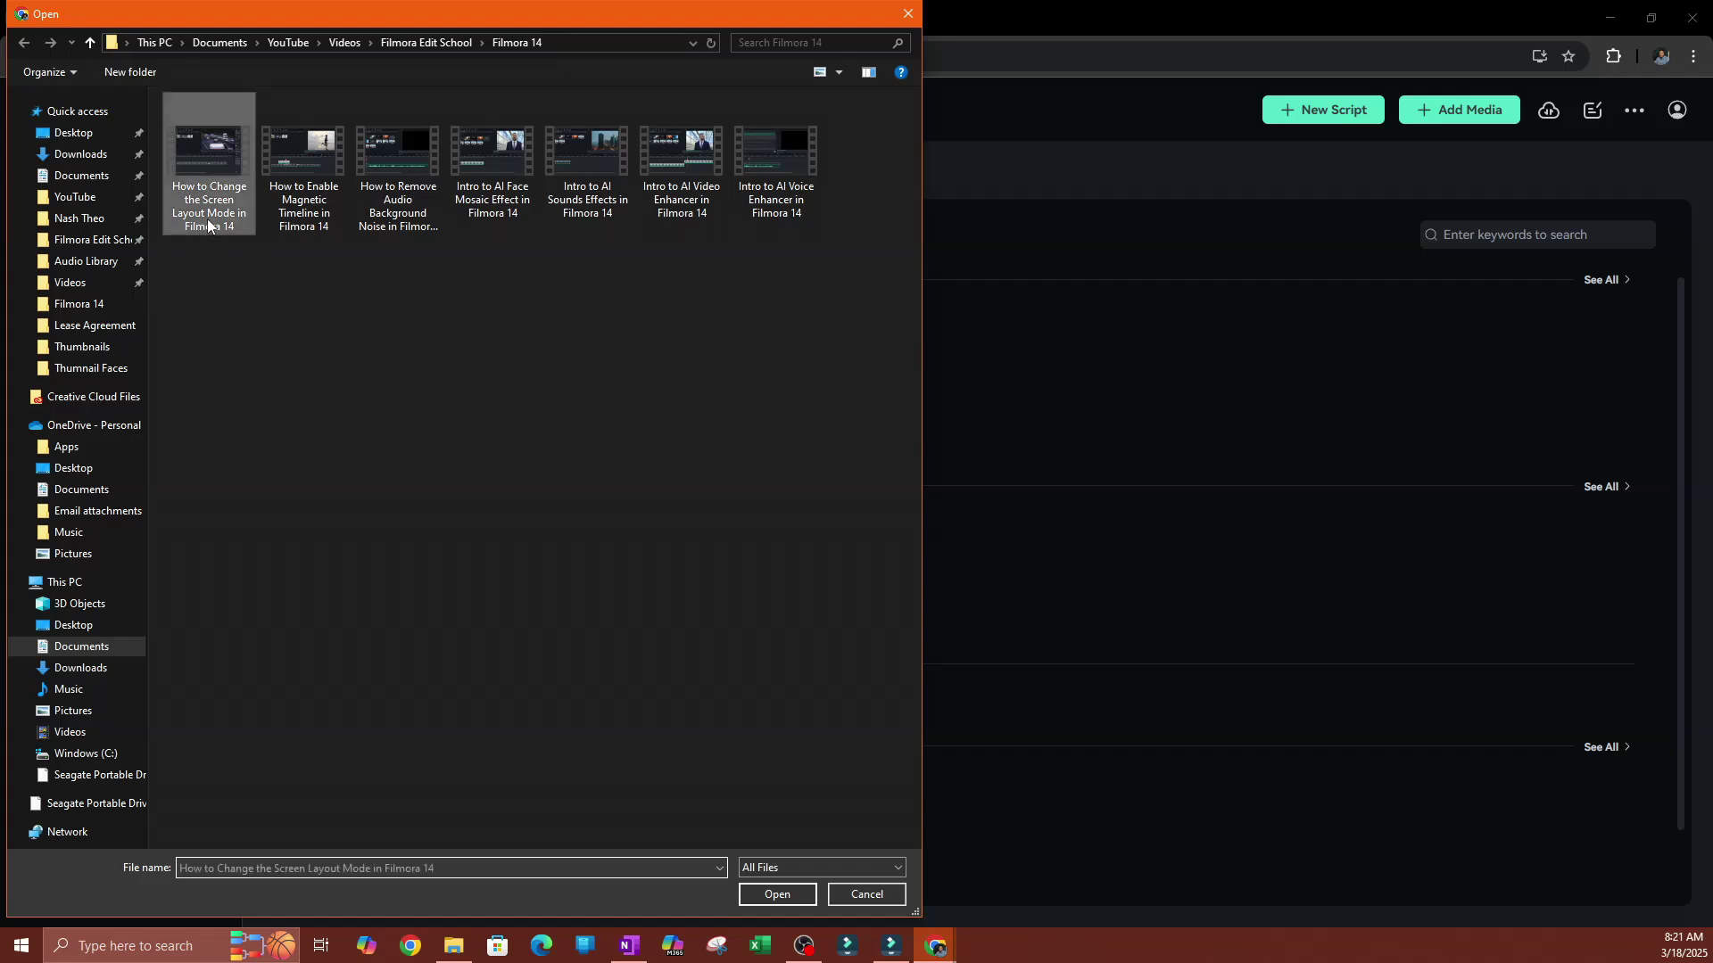
double_click(208, 226)
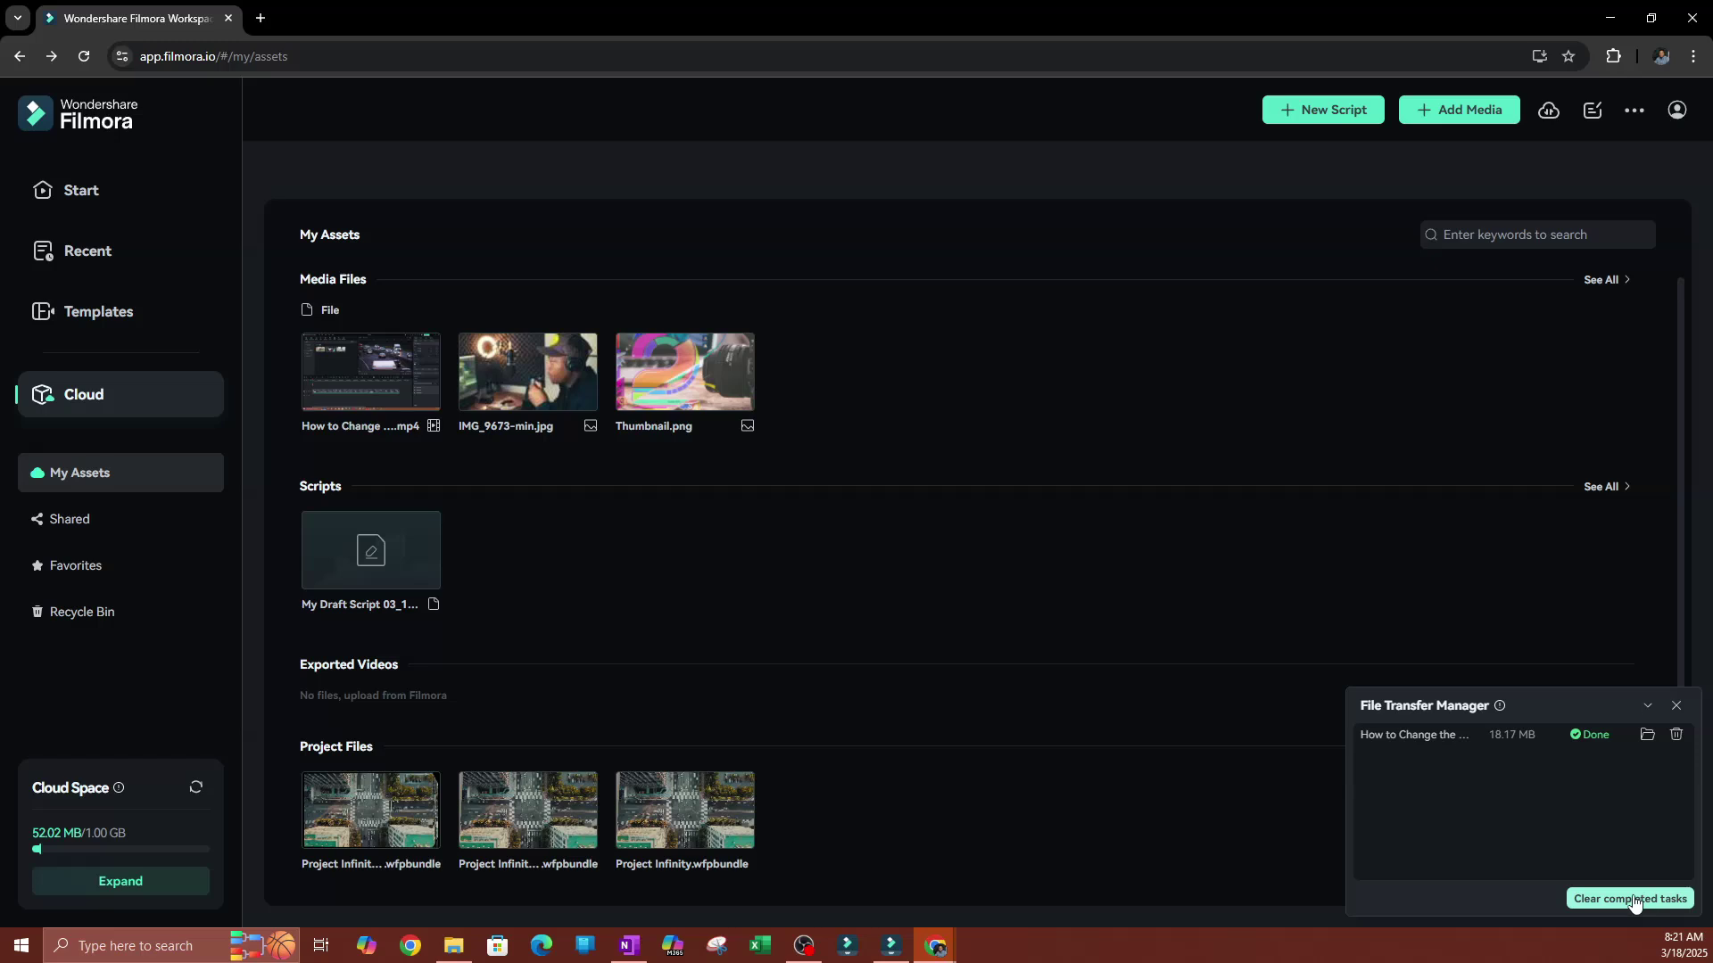
- Clear the completed upload from the File Transfer Manager and close the panel
click(1648, 741)
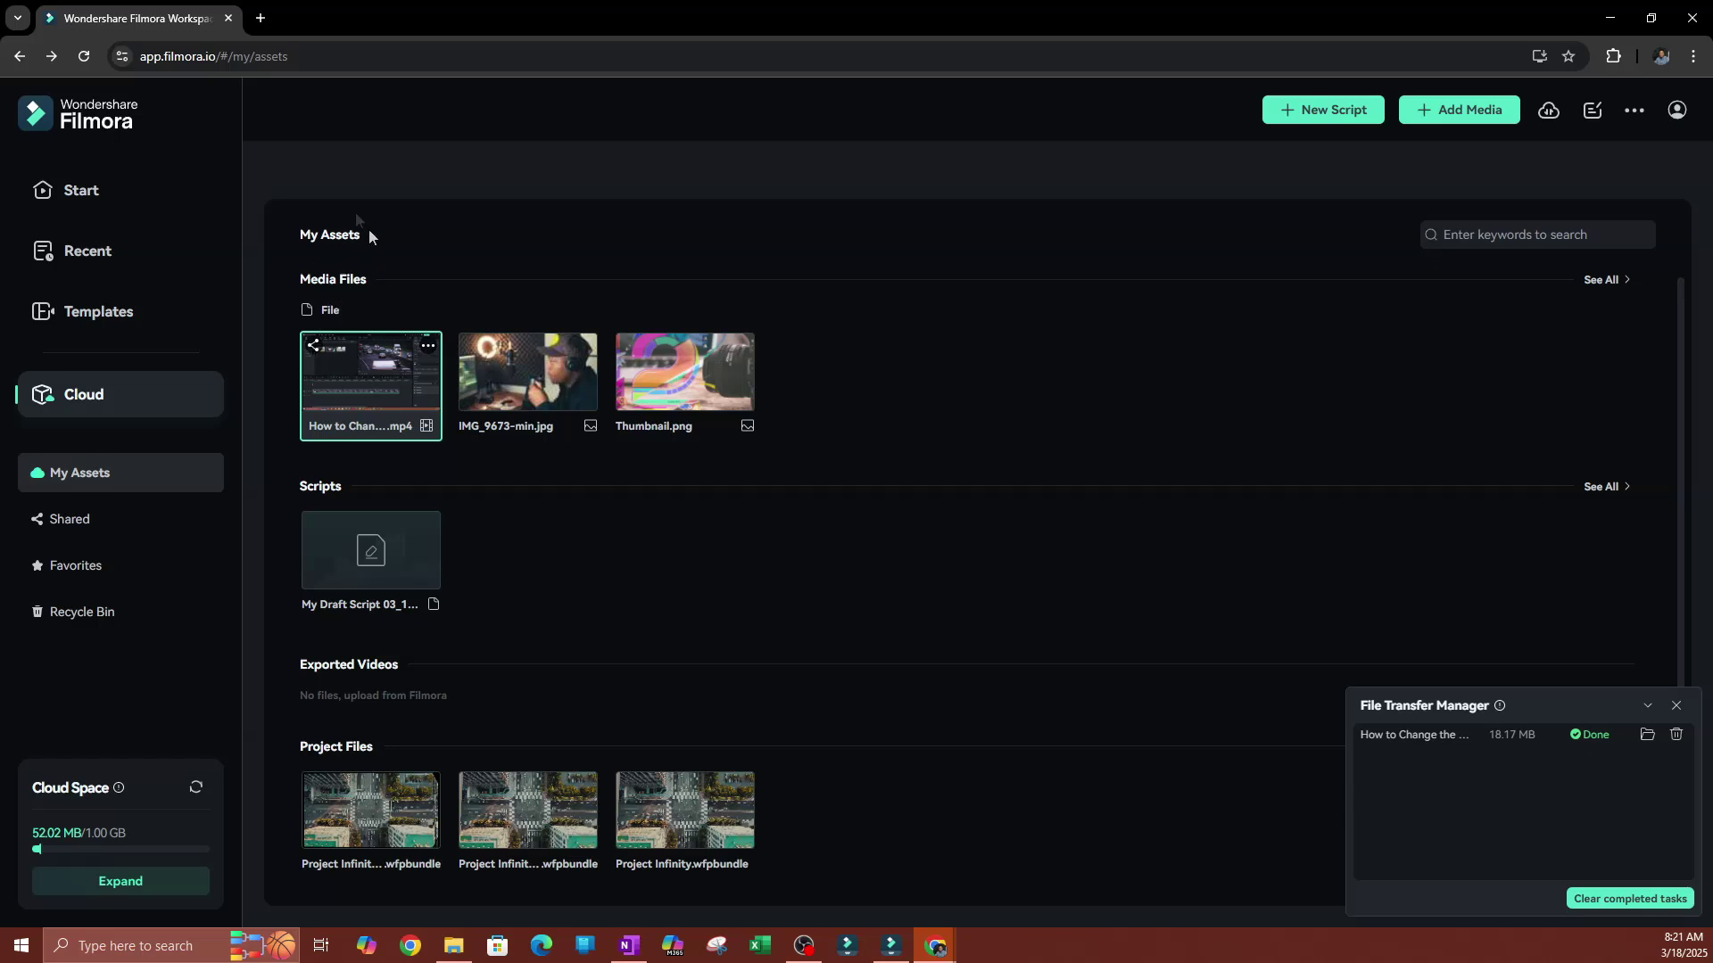
click(133, 482)
click(1635, 901)
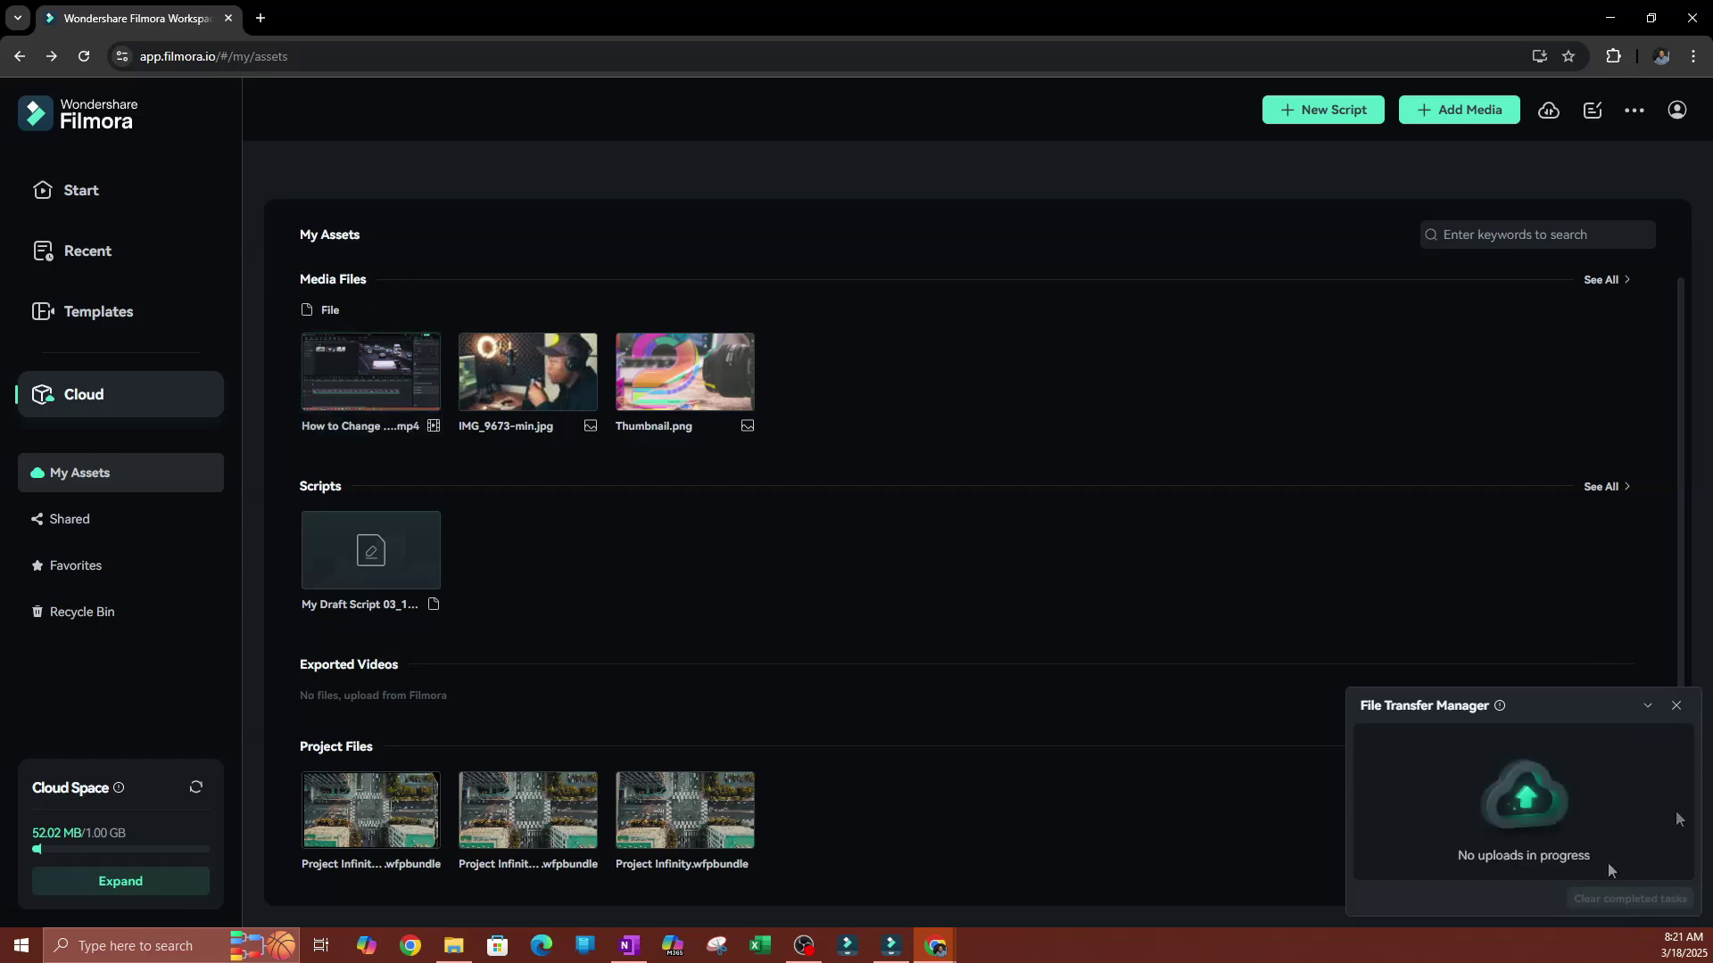
click(1676, 706)
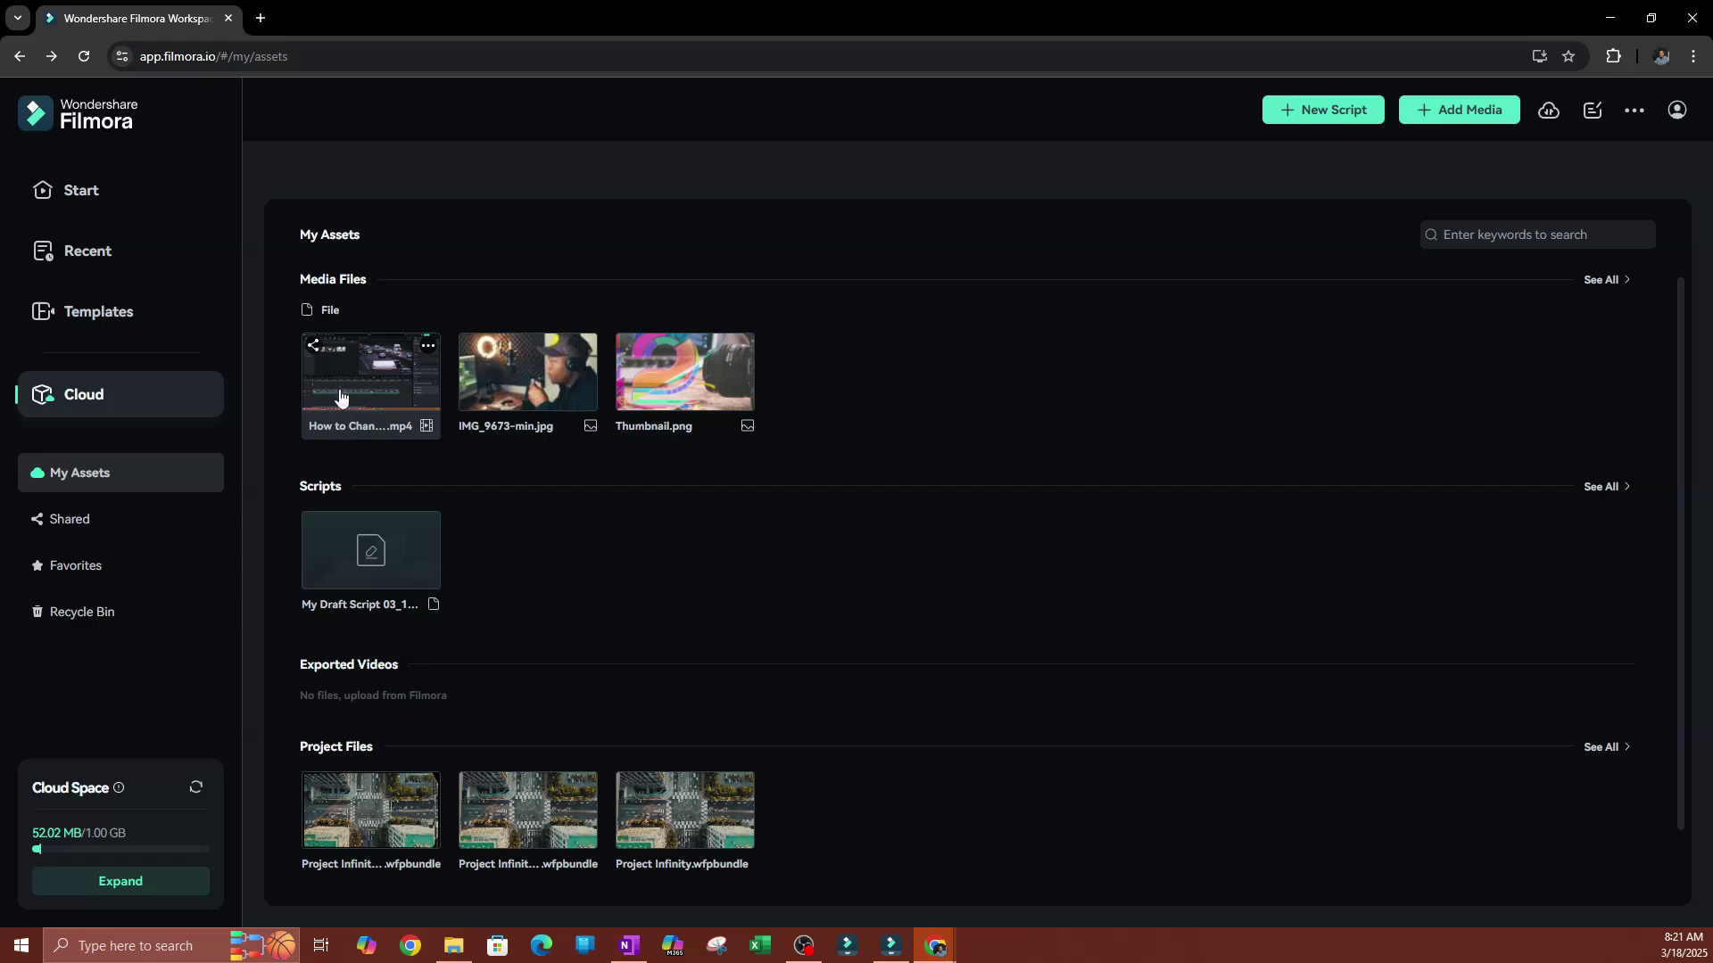
- Open the uploaded video's Share dialog and its link permission settings
click(313, 351)
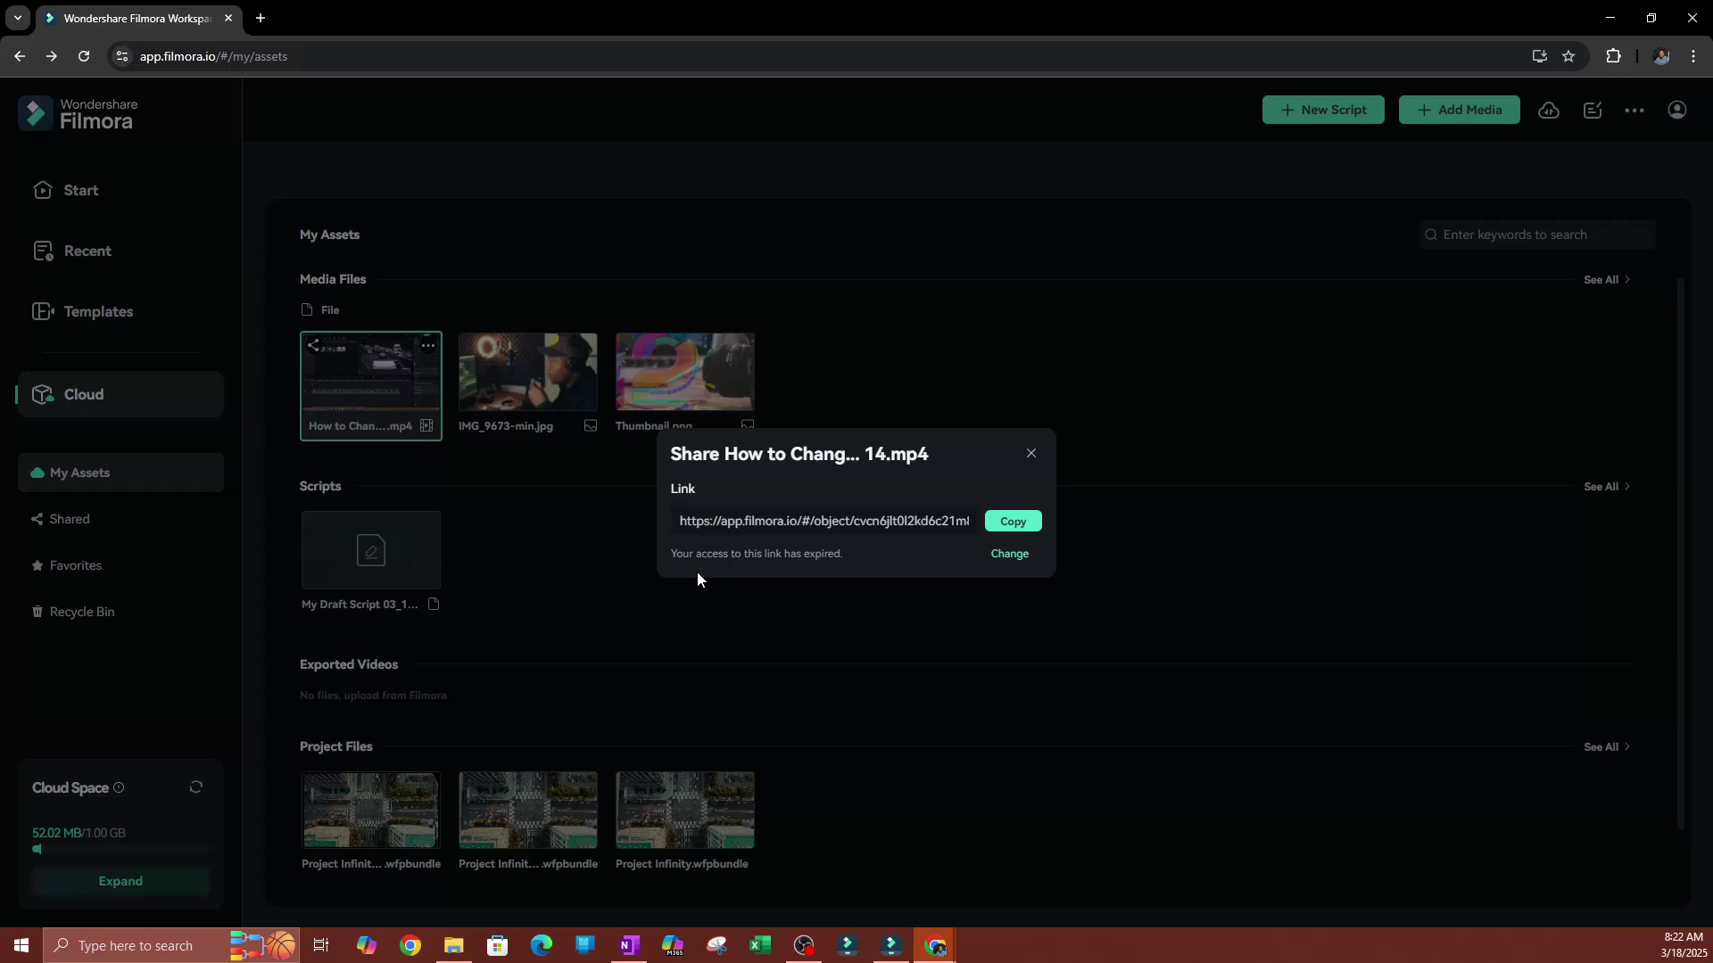
click(1012, 555)
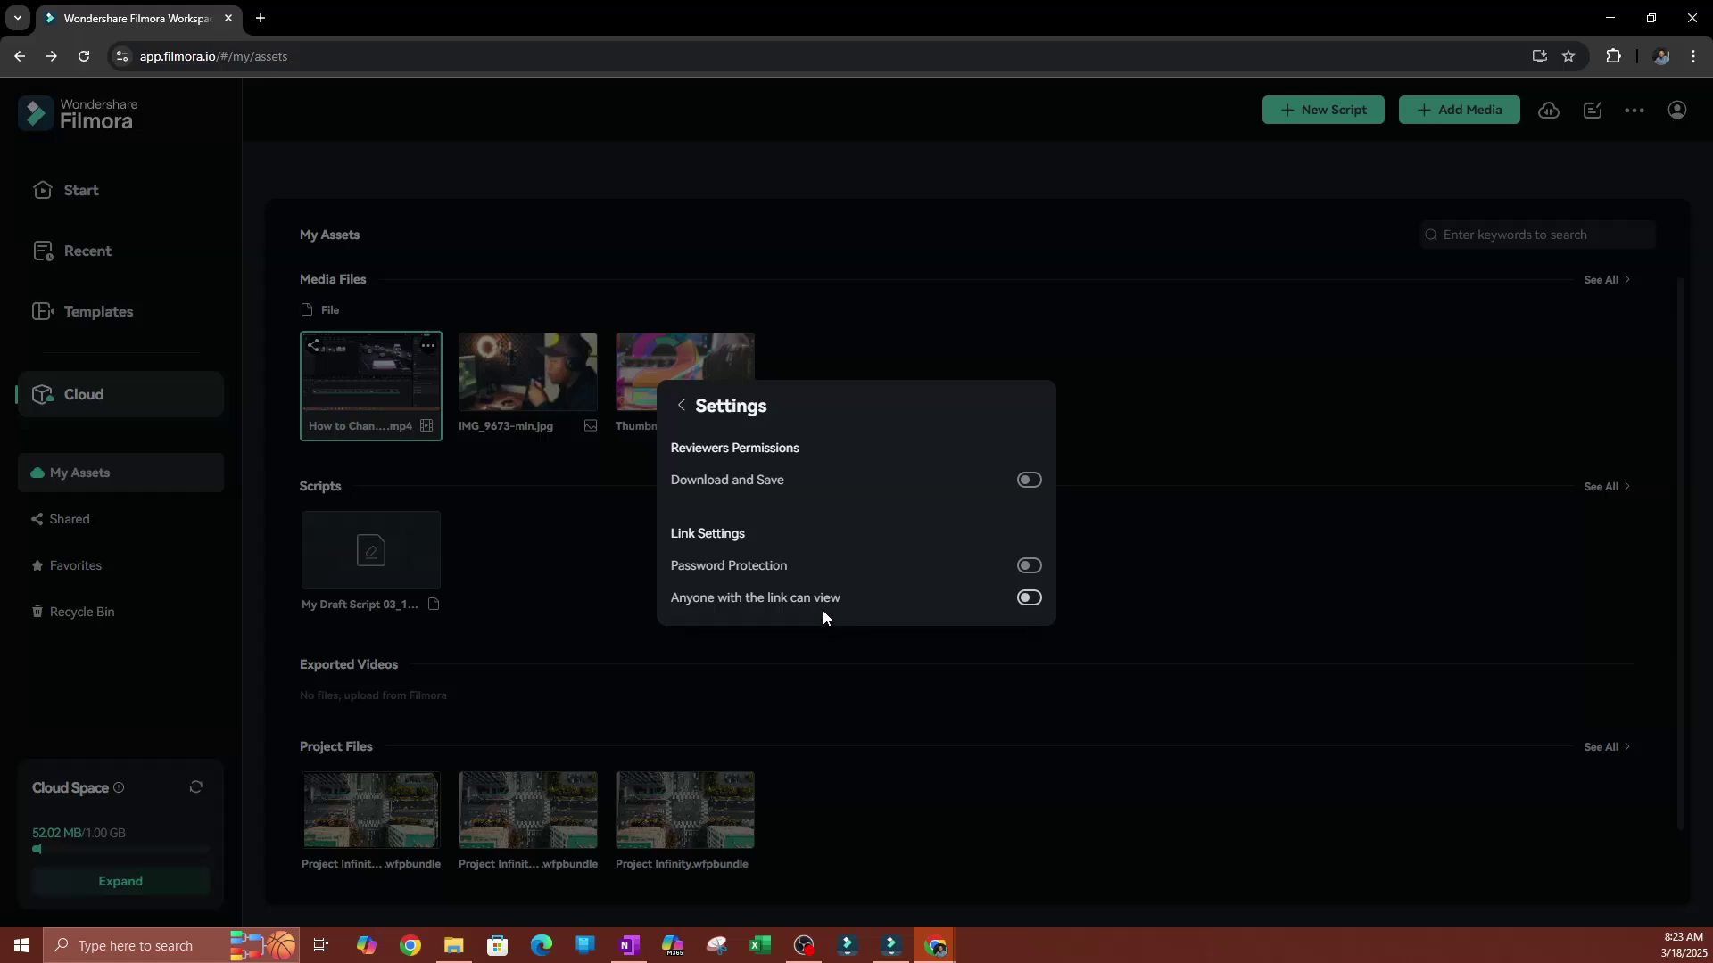
- Let anyone with the link view the video and allow Download and Save
click(1031, 599)
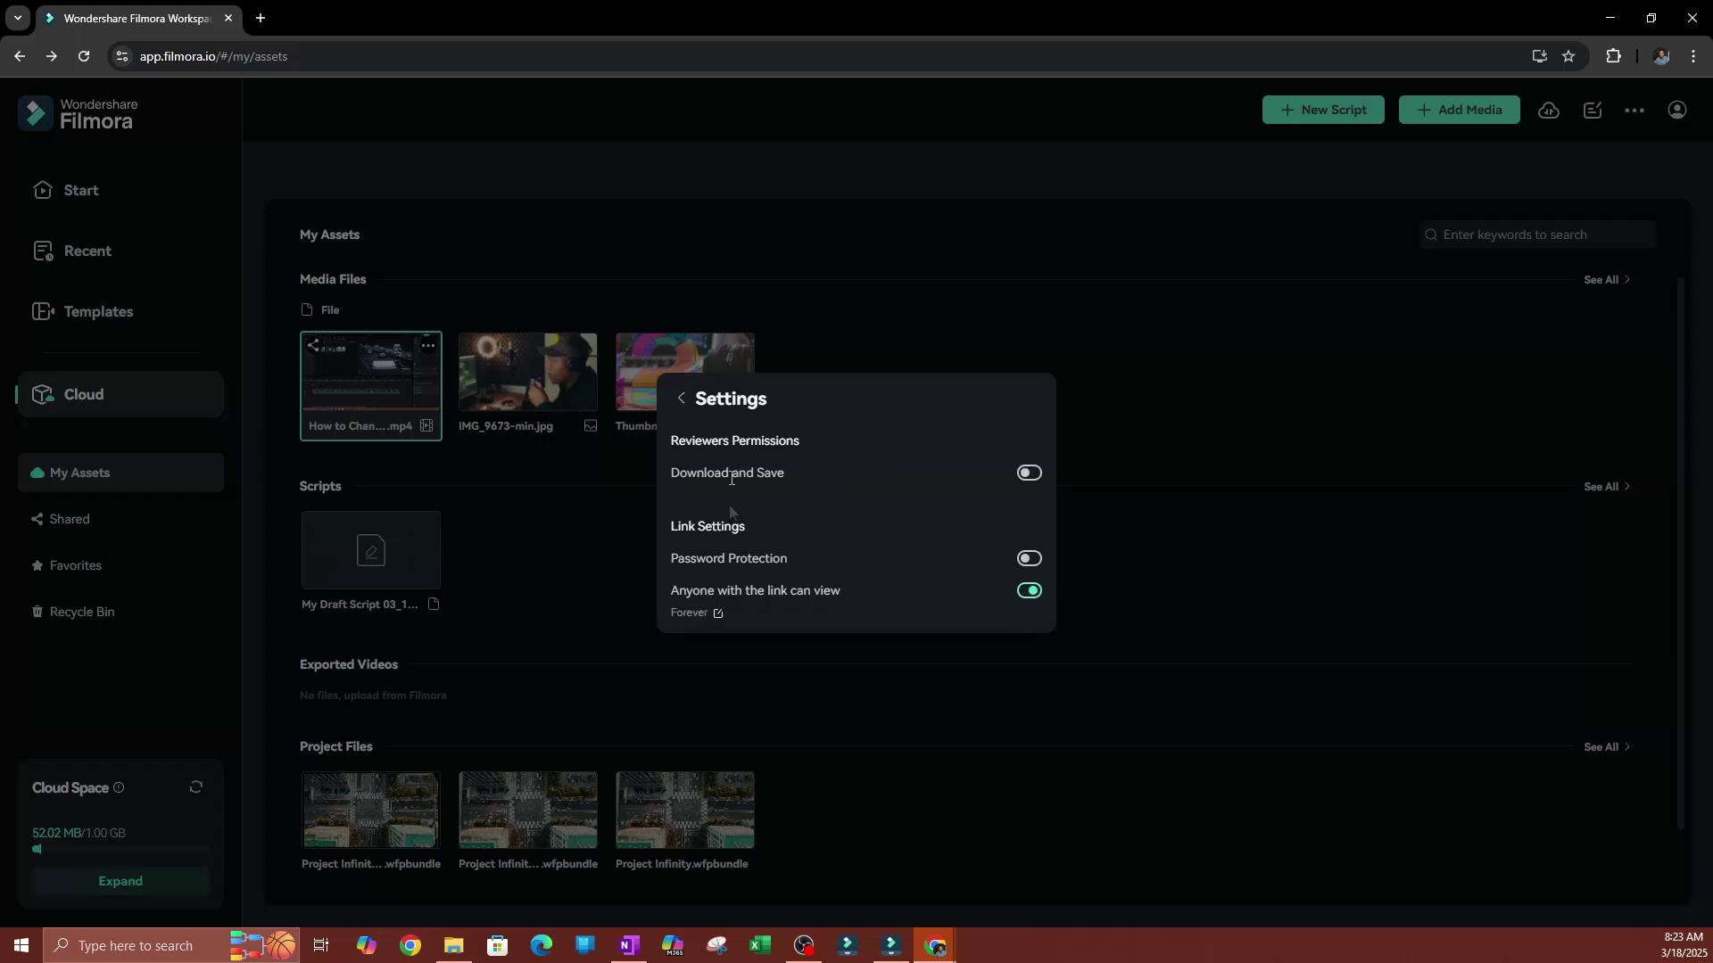
click(1030, 591)
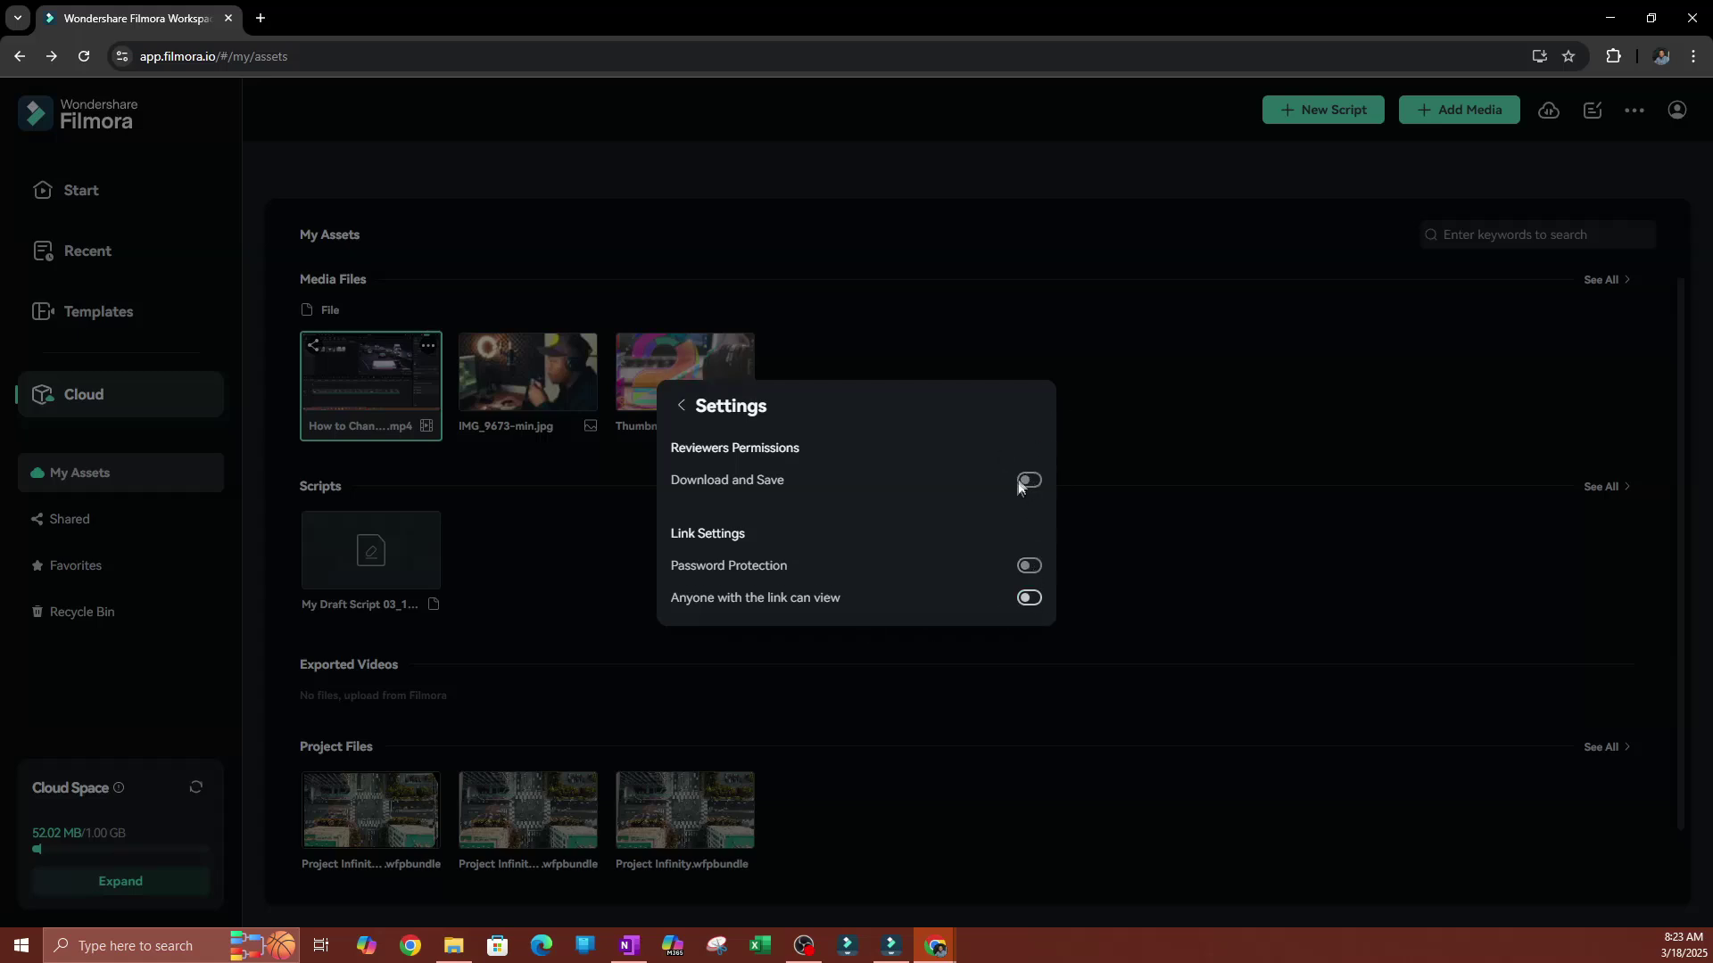
click(1029, 598)
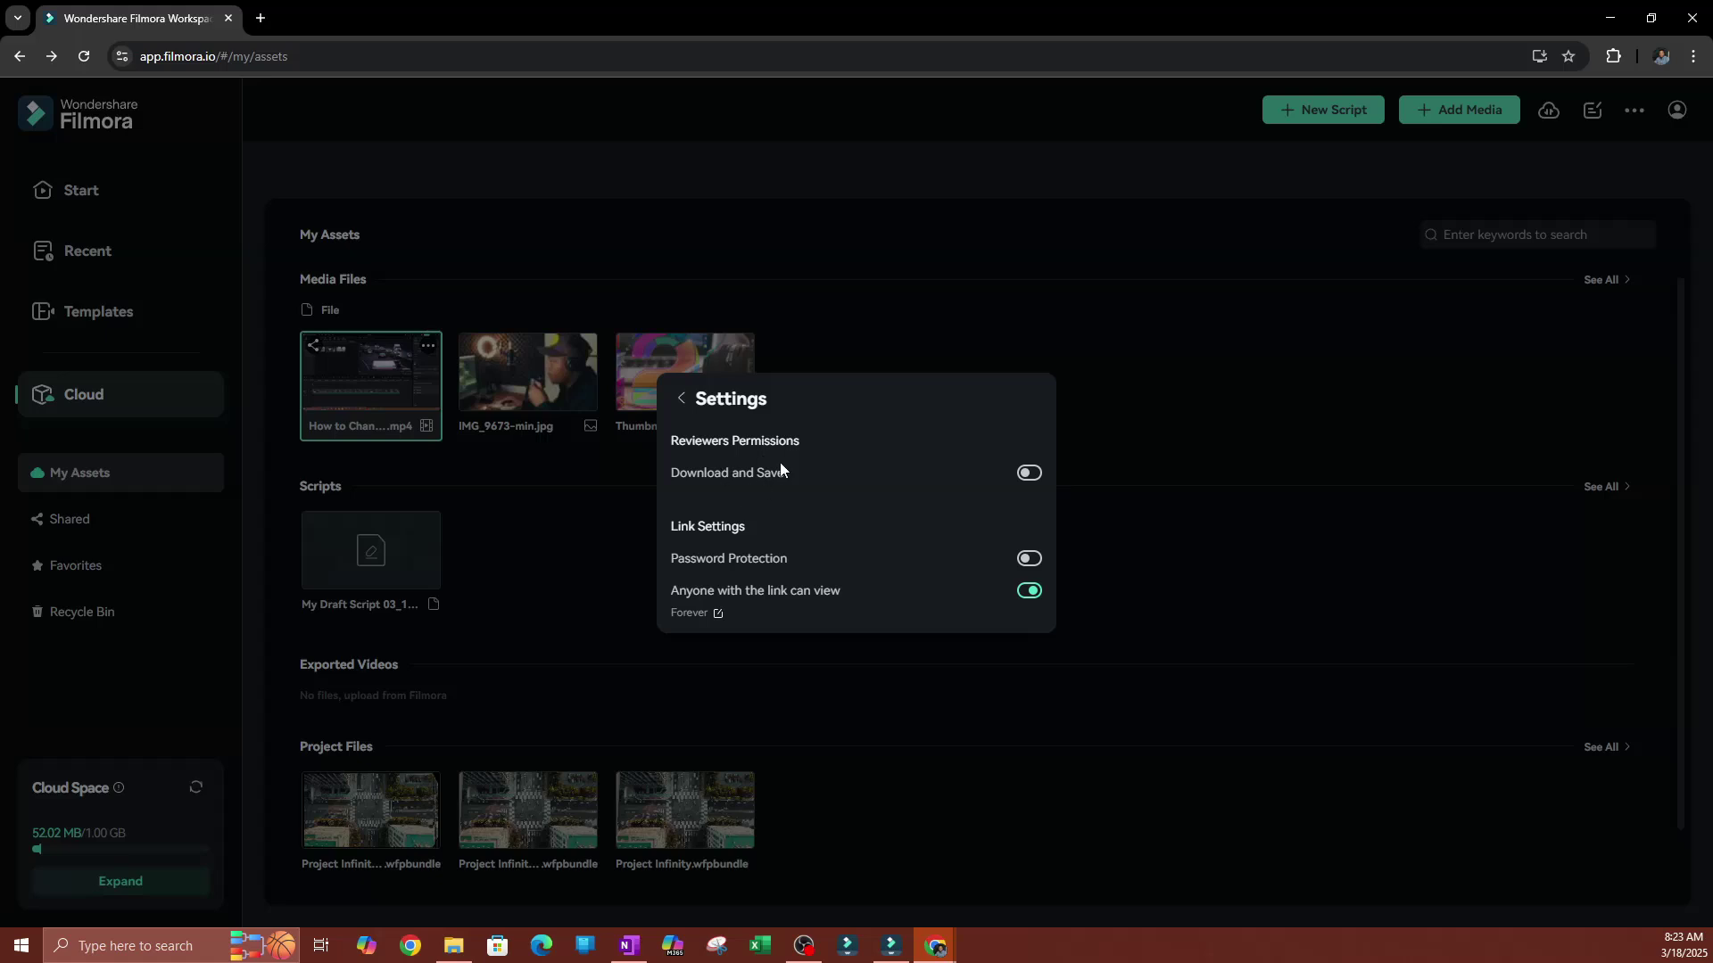
click(1029, 473)
- Try password protection with regenerated passwords, then leave the link without a password
click(1029, 558)
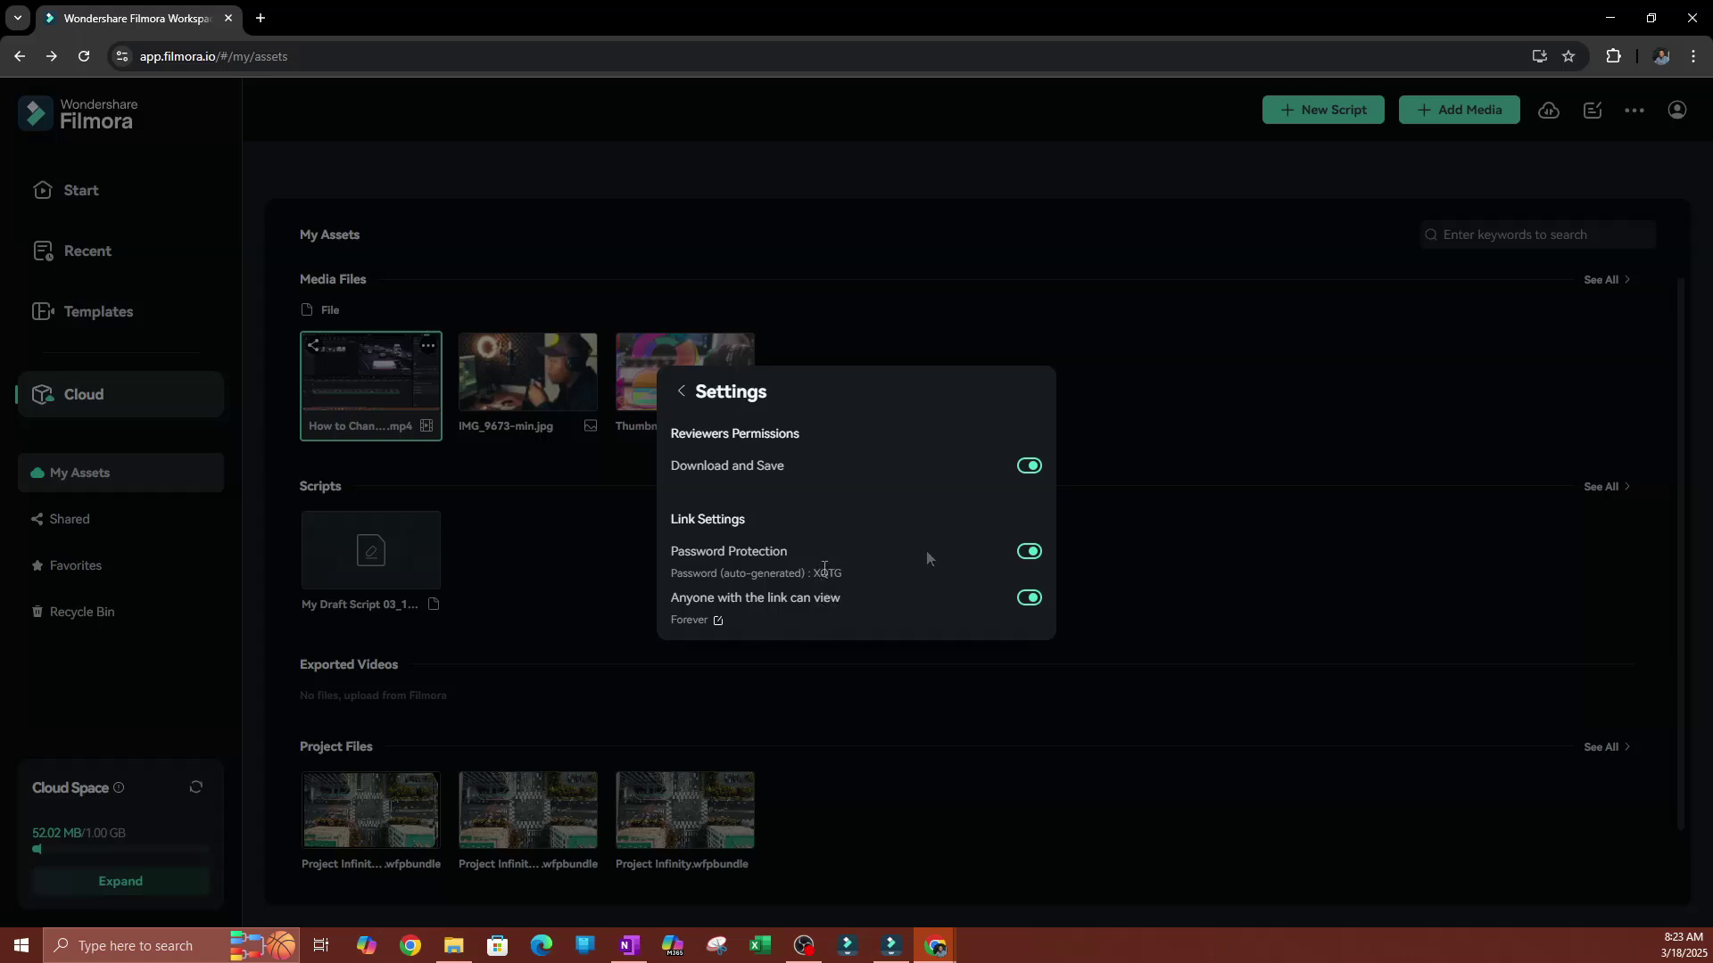
click(1026, 552)
click(1026, 553)
click(1026, 552)
click(1026, 552)
click(1028, 553)
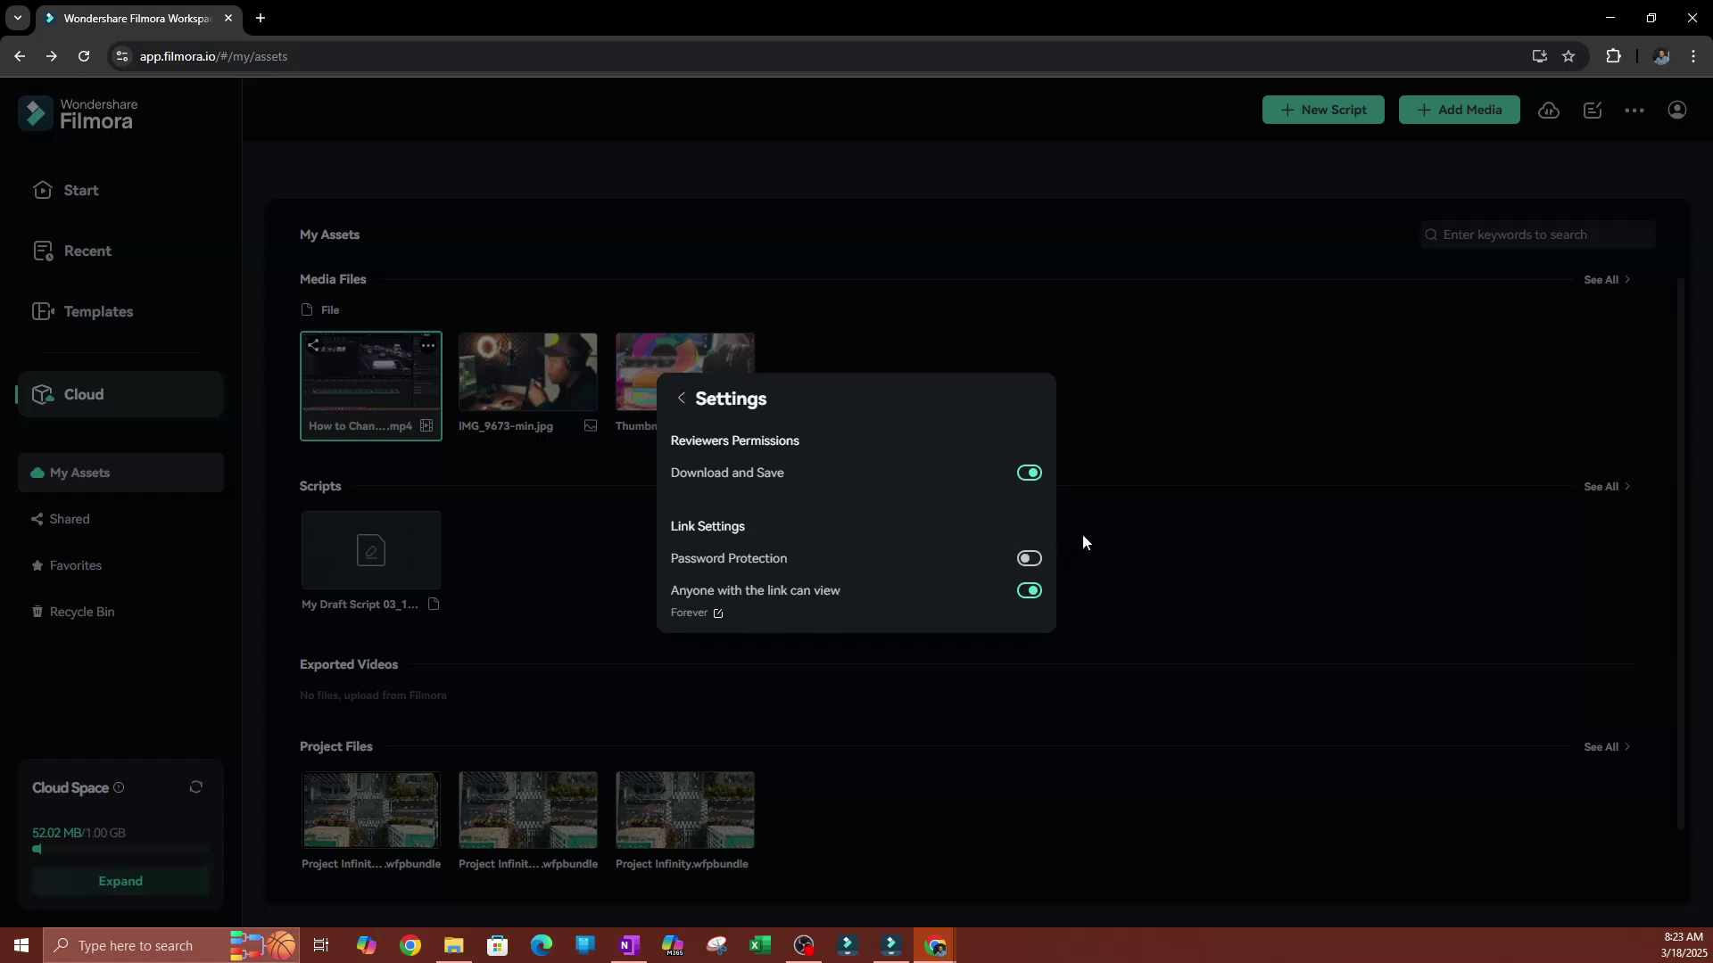
- Change the share link expiry from Forever to 30 days (04/17/2025) and return to the link summary
click(718, 613)
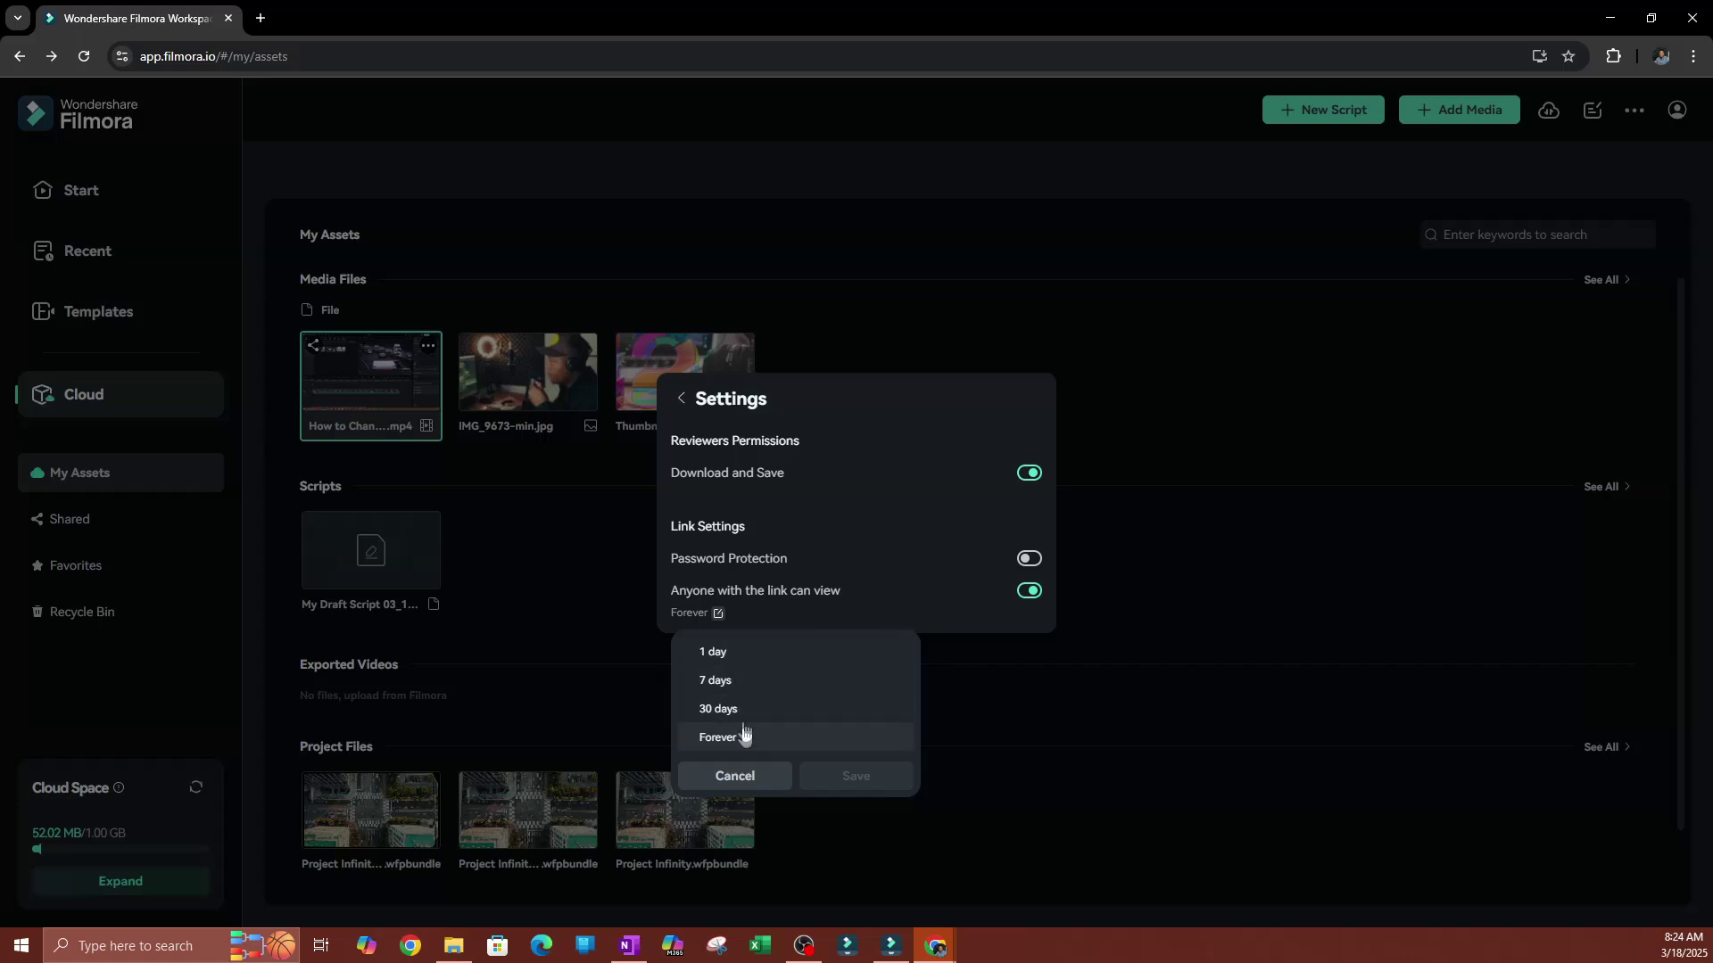
click(796, 712)
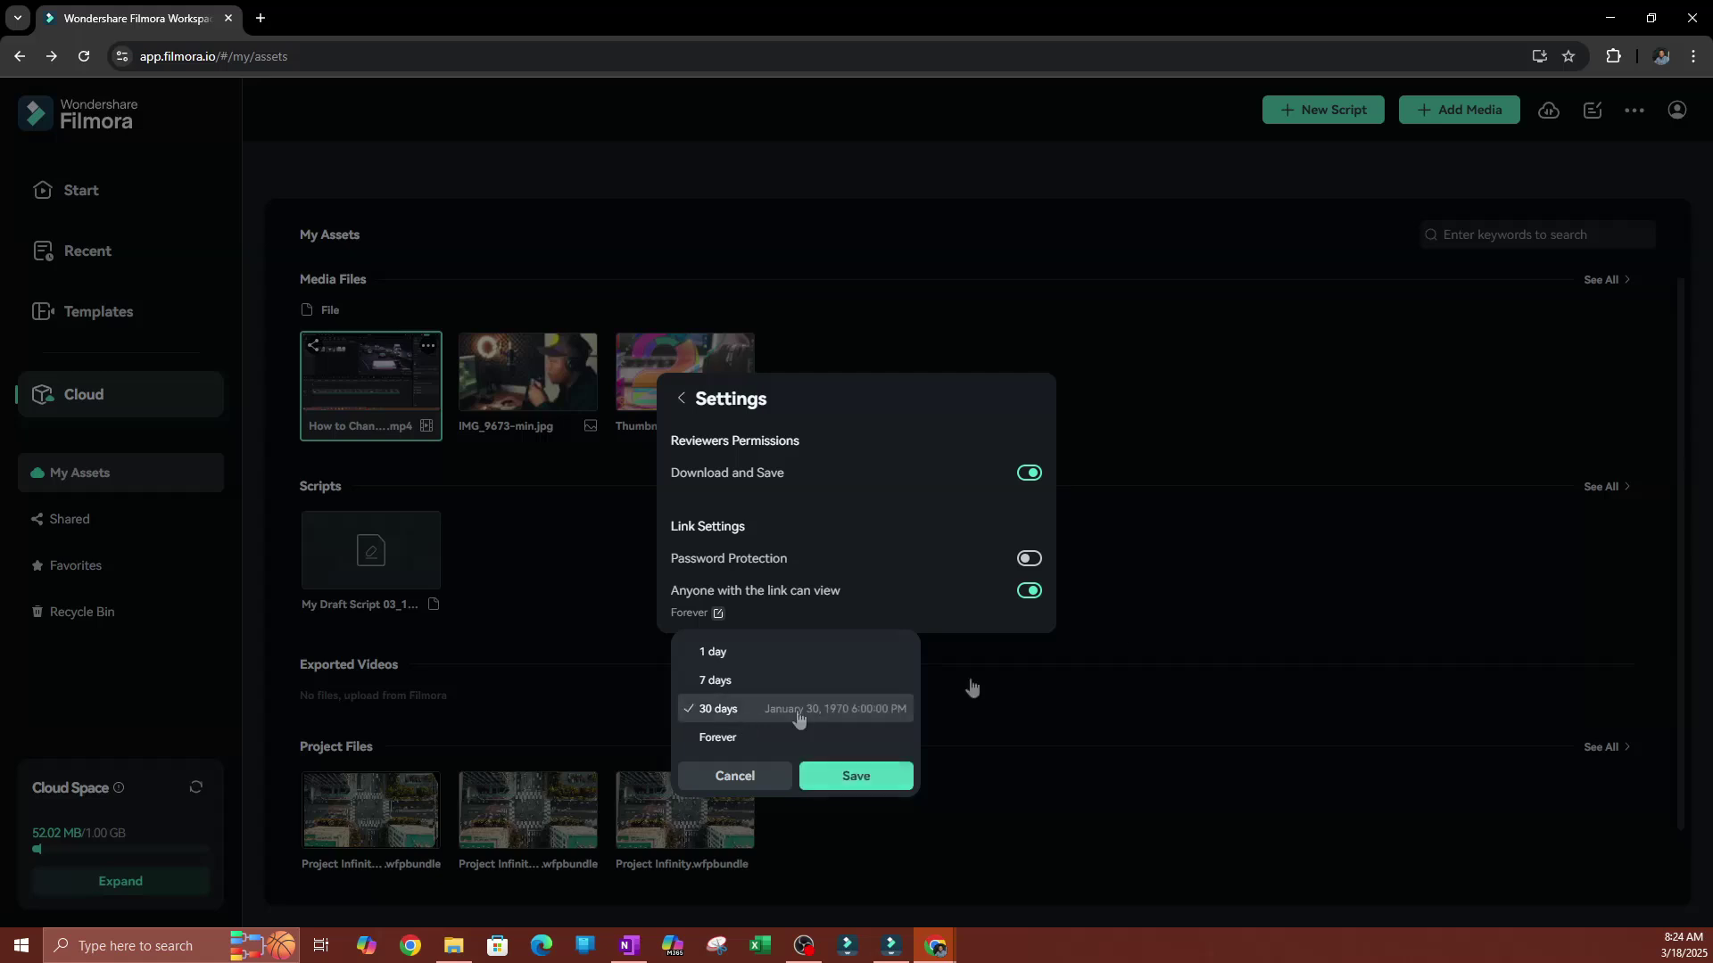
click(862, 785)
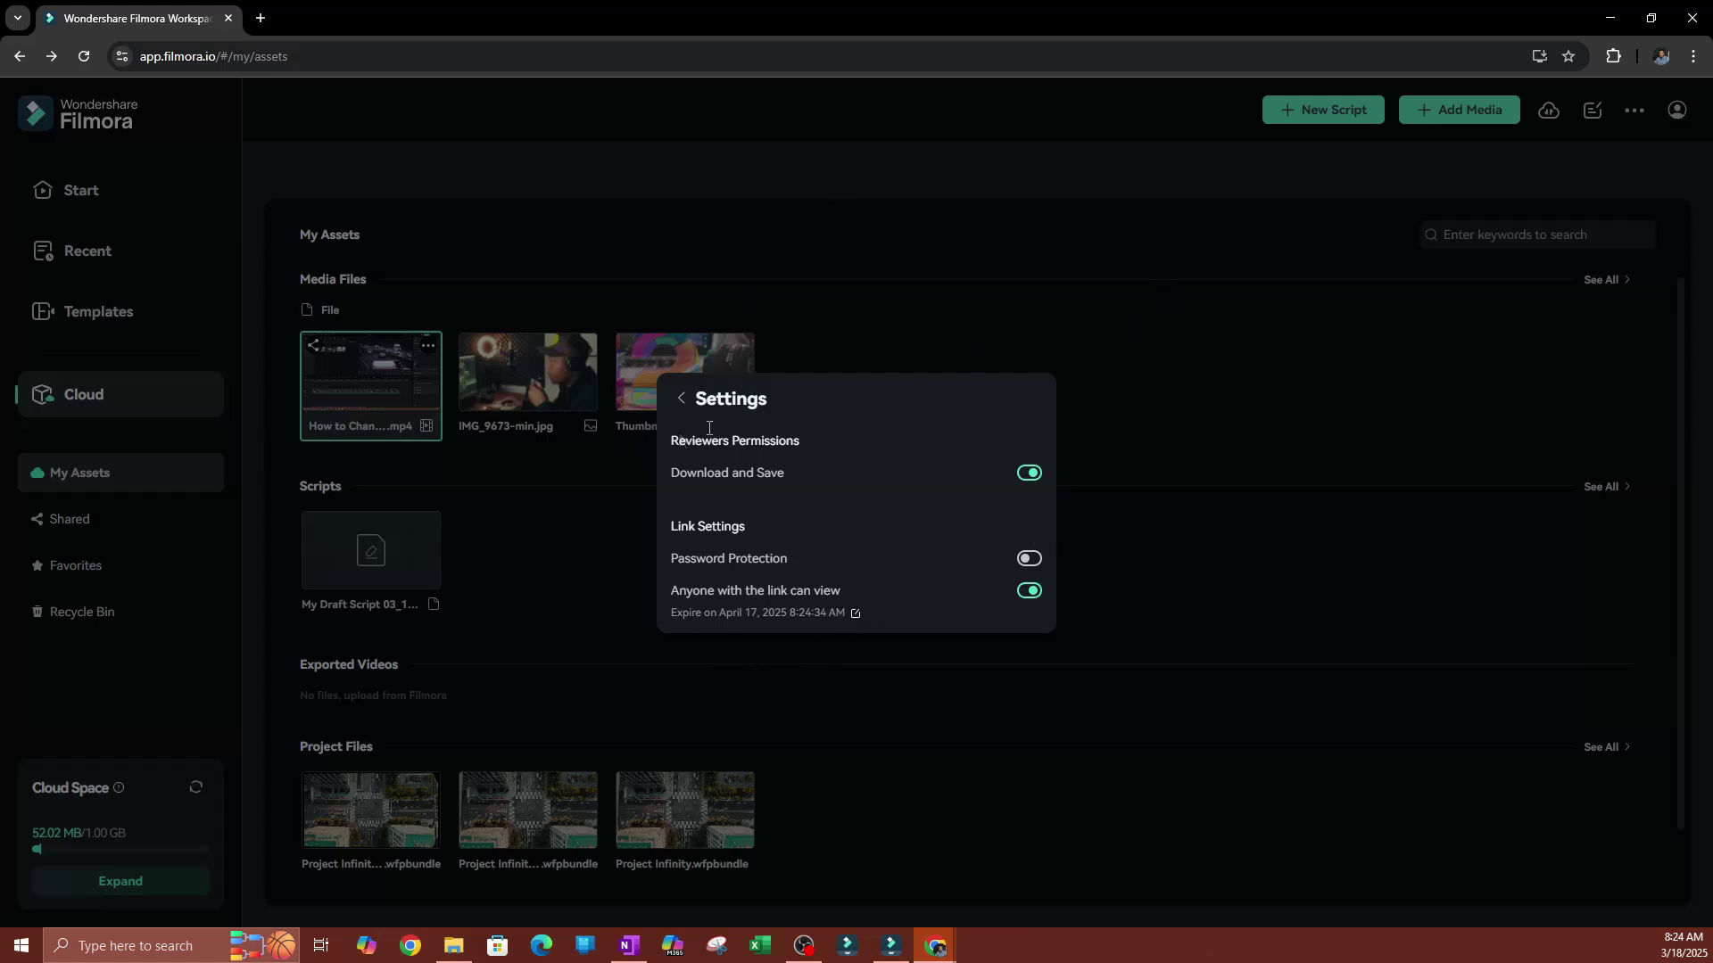
click(682, 398)
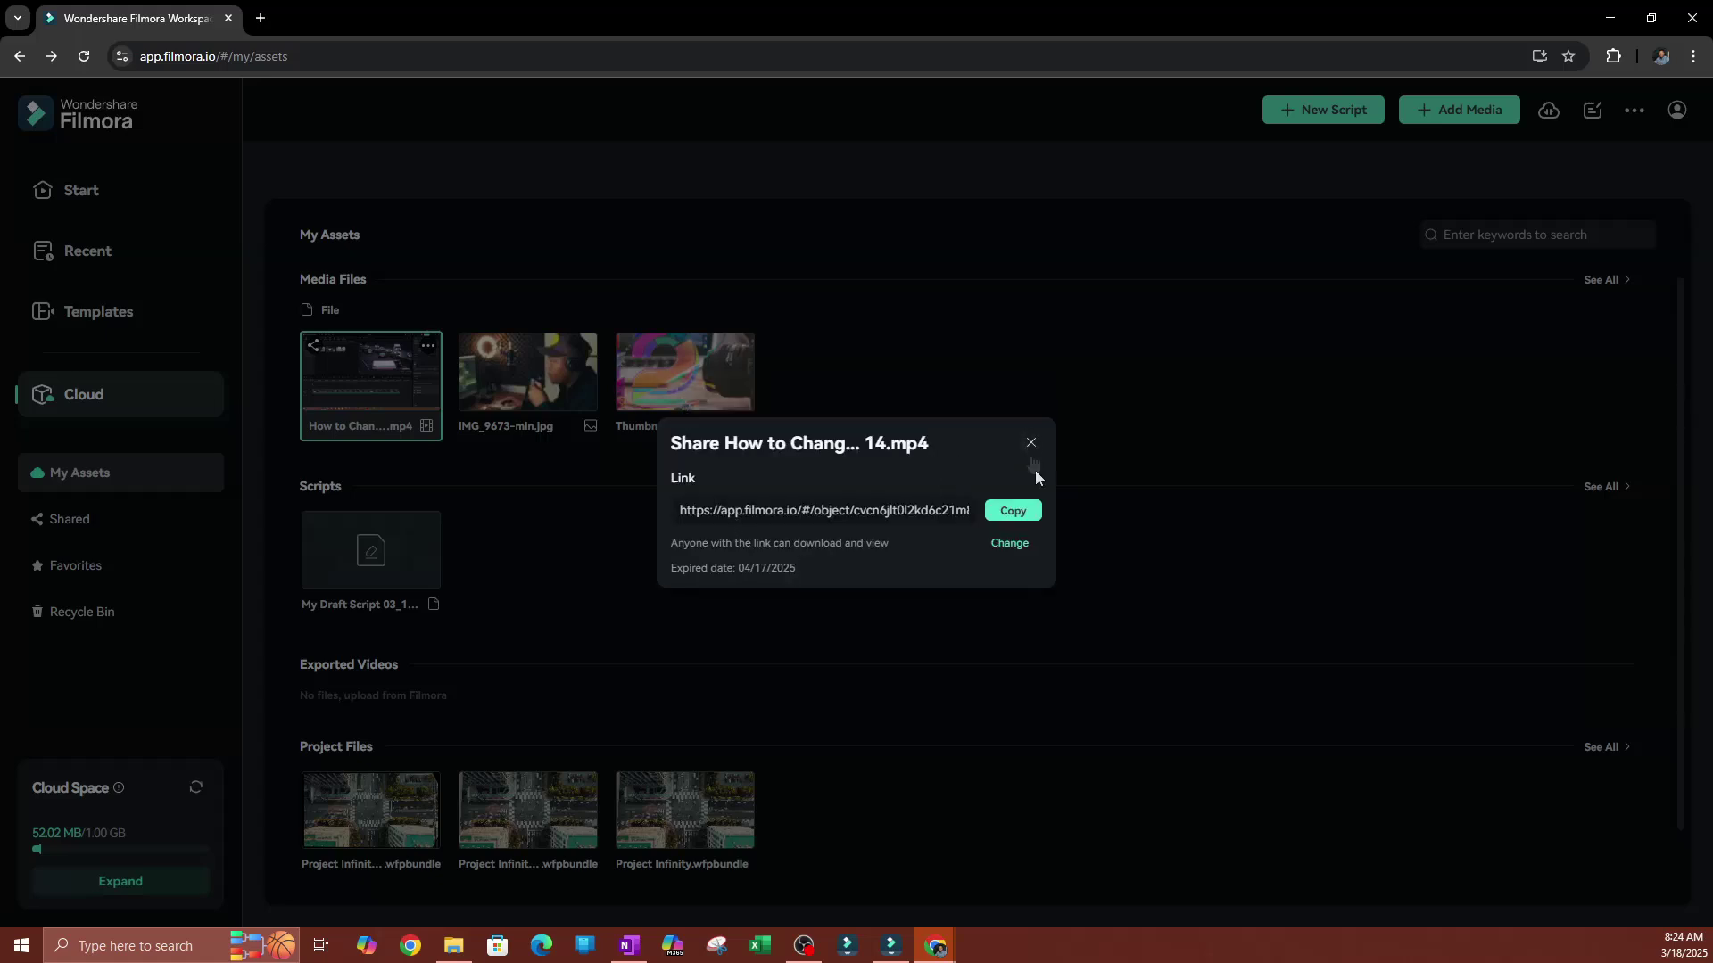
- Copy the tutorial video's share link and load it in a new Chrome tab
click(1013, 511)
click(258, 19)
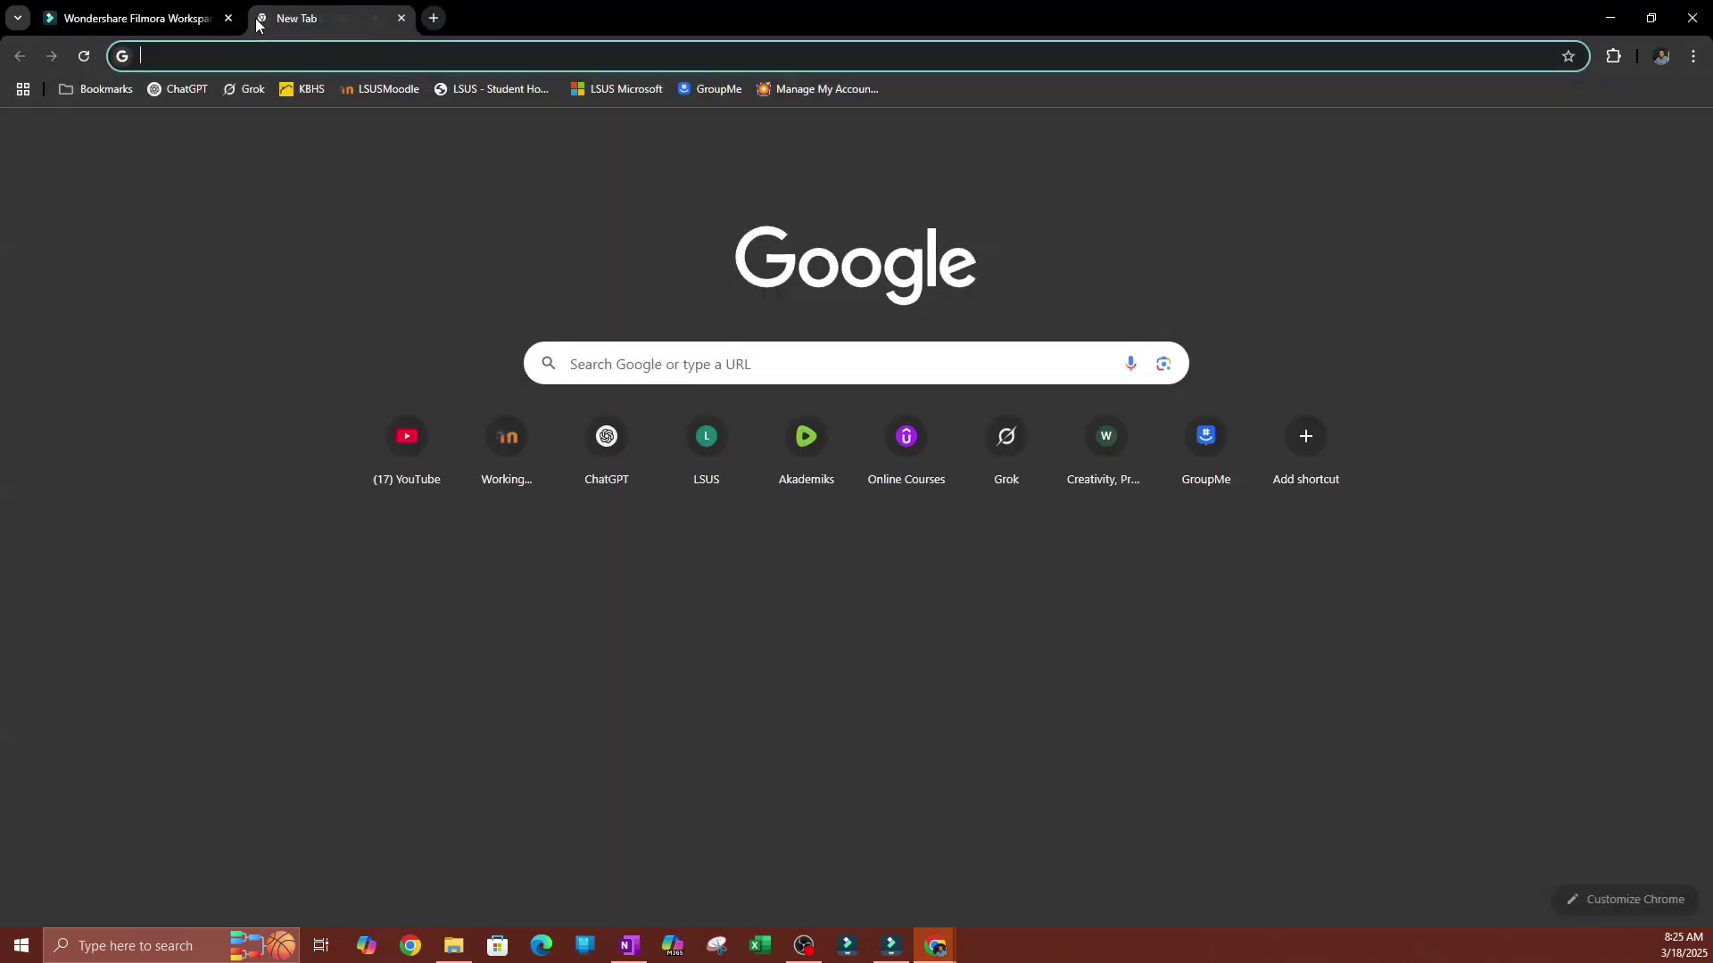
key(ctrl+v)
key(Return)
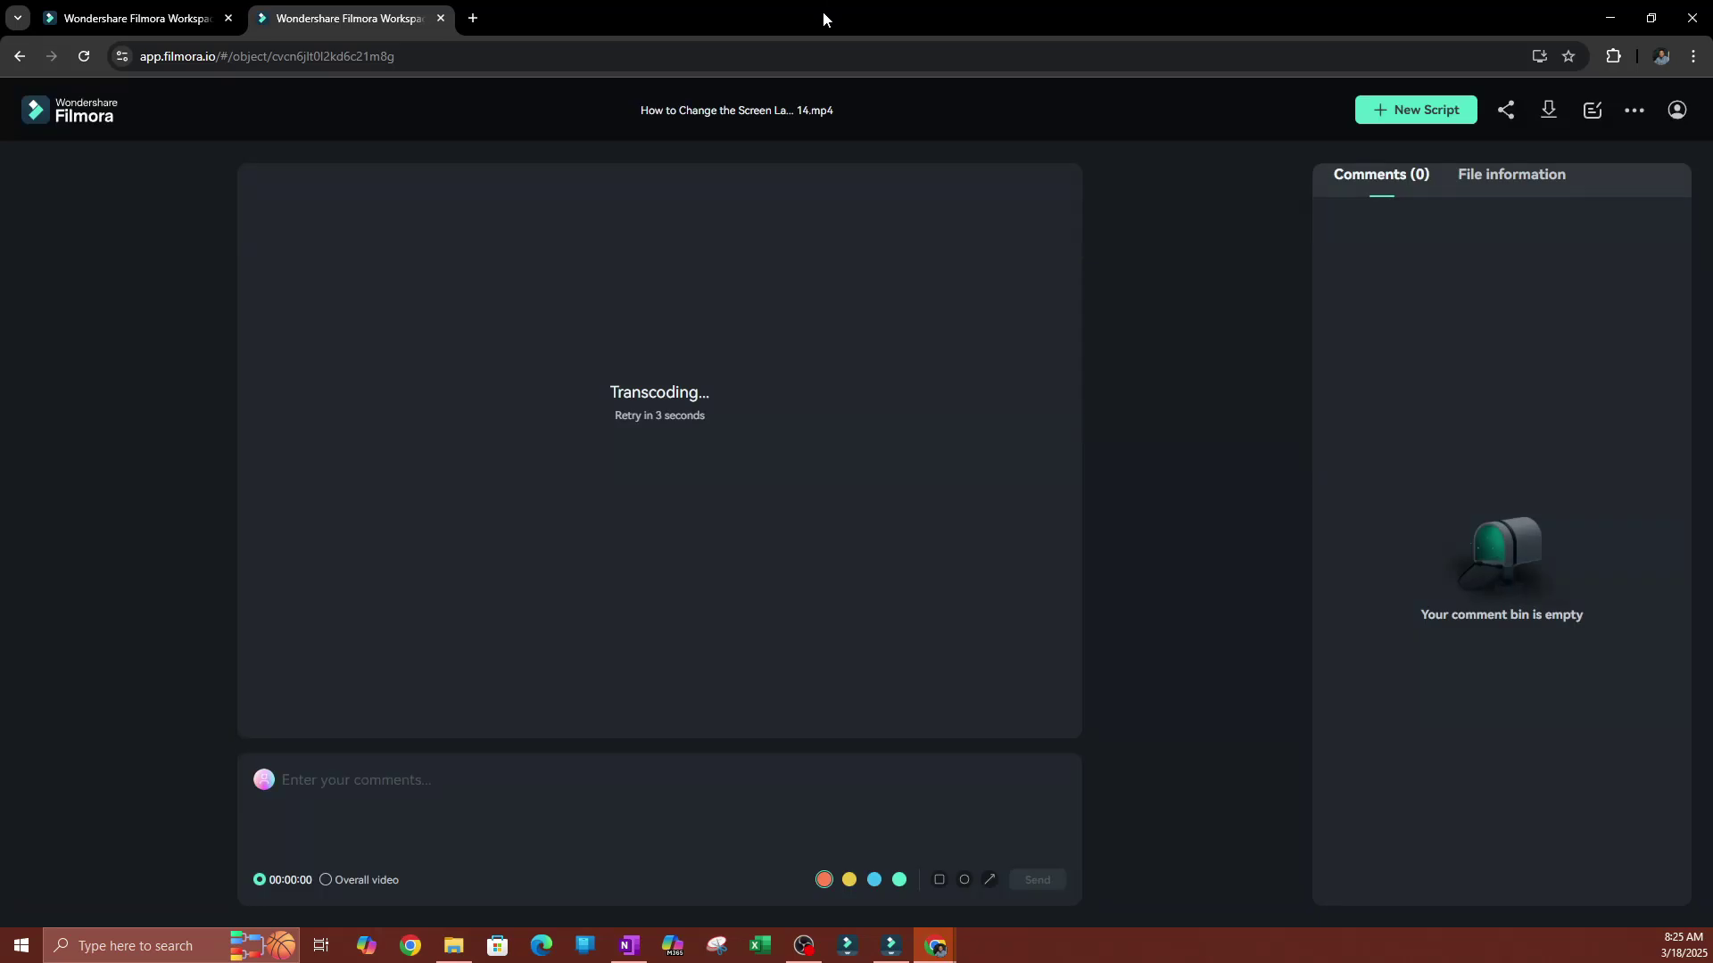